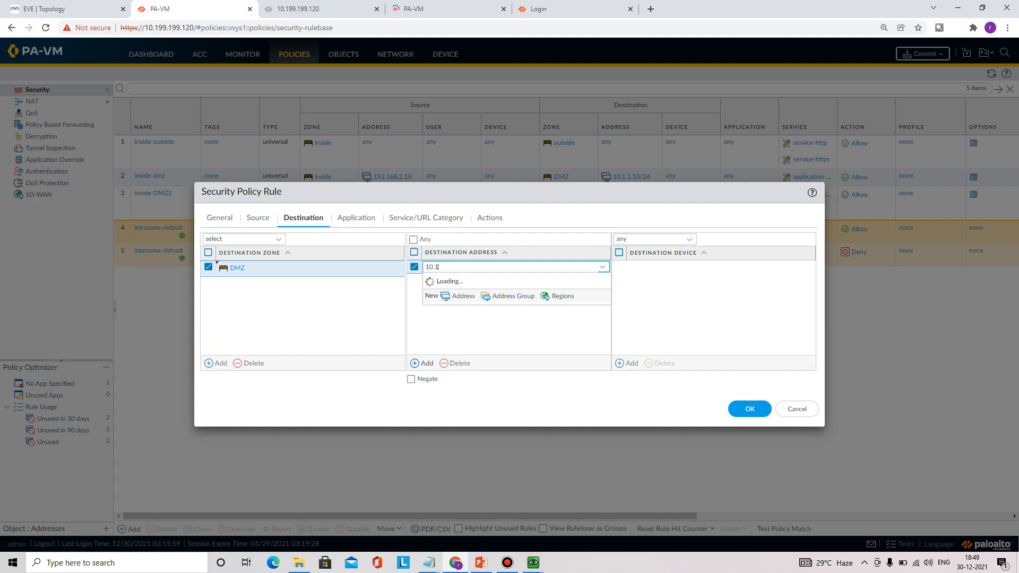
- Set the destination address of the new security policy rule to 10.199.199.120
{"action": "key", "text": "BackSpace"}
{"action": "key", "text": "BackSpace"}
{"action": "type", "text": "910"}
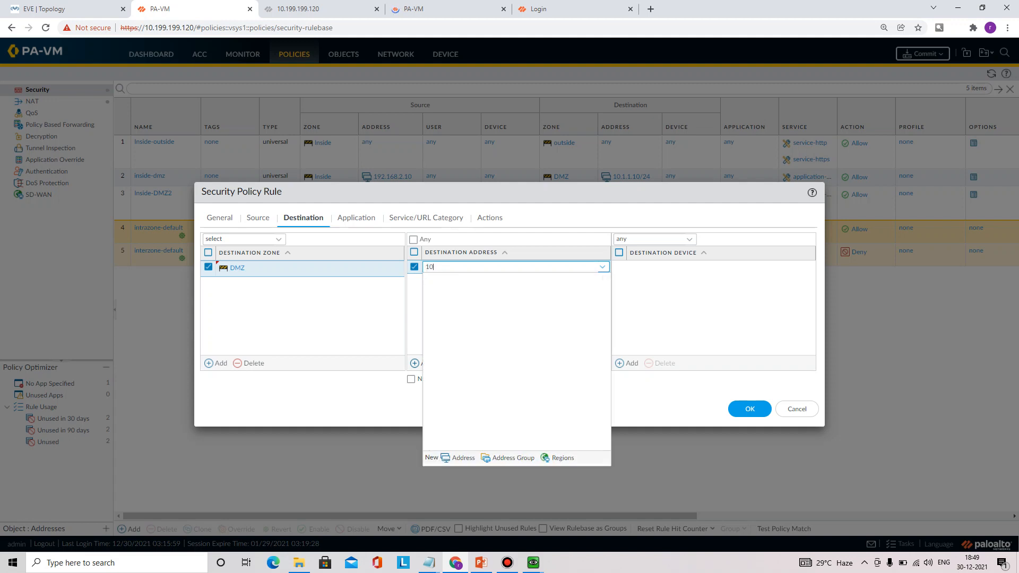
{"action": "type", "text": ".199.199.120"}
{"action": "key", "text": "Return"}
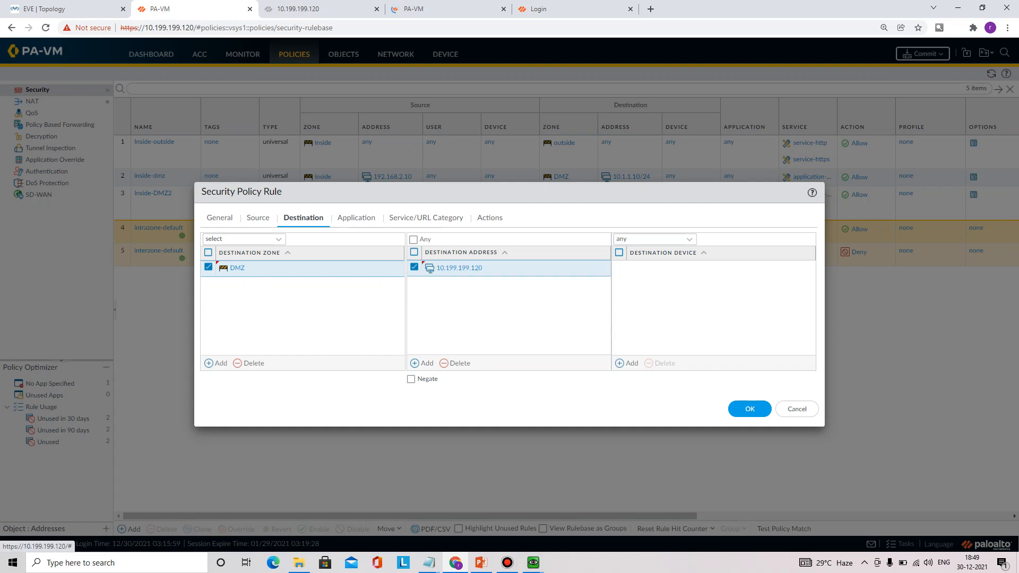
- Add service-http to the new security policy rule's services
{"action": "left_click", "coordinate": [356, 218]}
{"action": "left_click", "coordinate": [216, 363]}
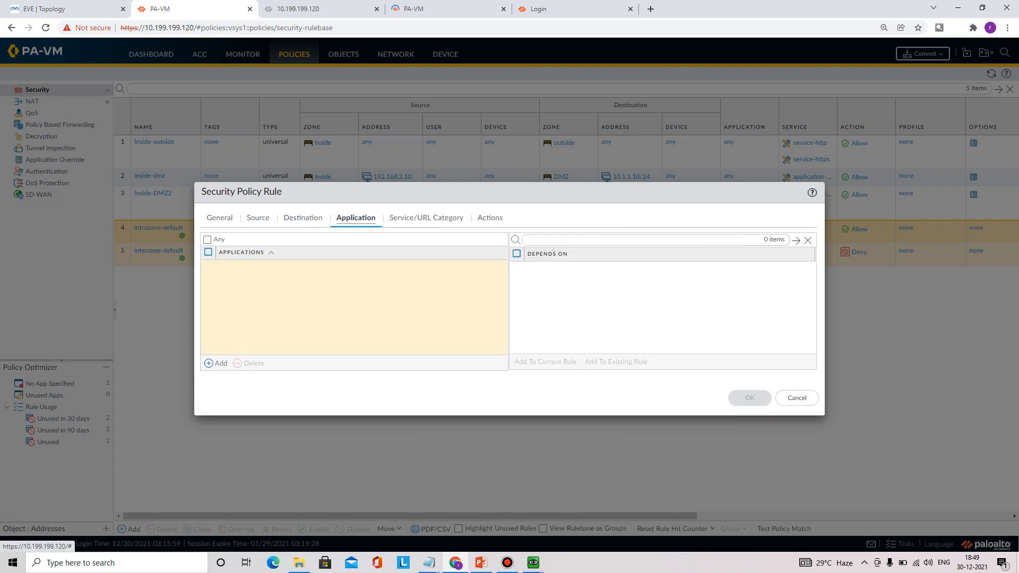
{"action": "left_click", "coordinate": [427, 217]}
{"action": "left_click", "coordinate": [217, 364]}
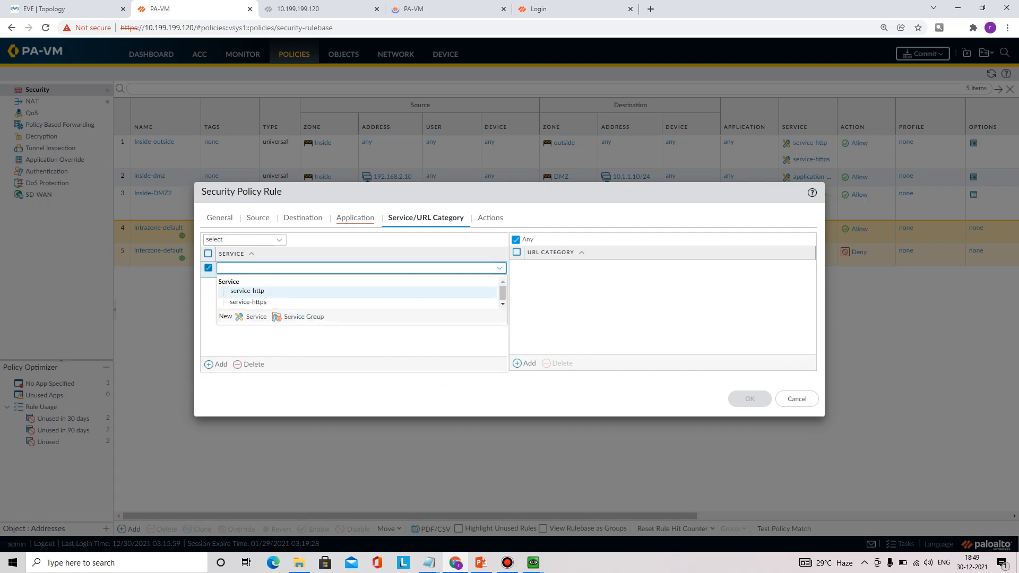
{"action": "left_click", "coordinate": [248, 291]}
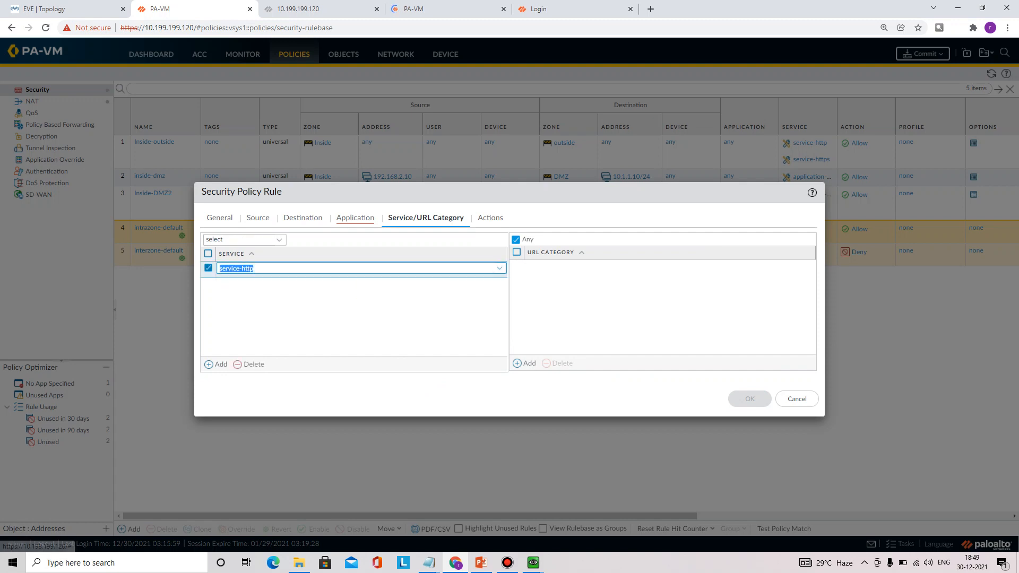
- Enable logging at session start for the rule and allow any application
{"action": "left_click", "coordinate": [489, 217]}
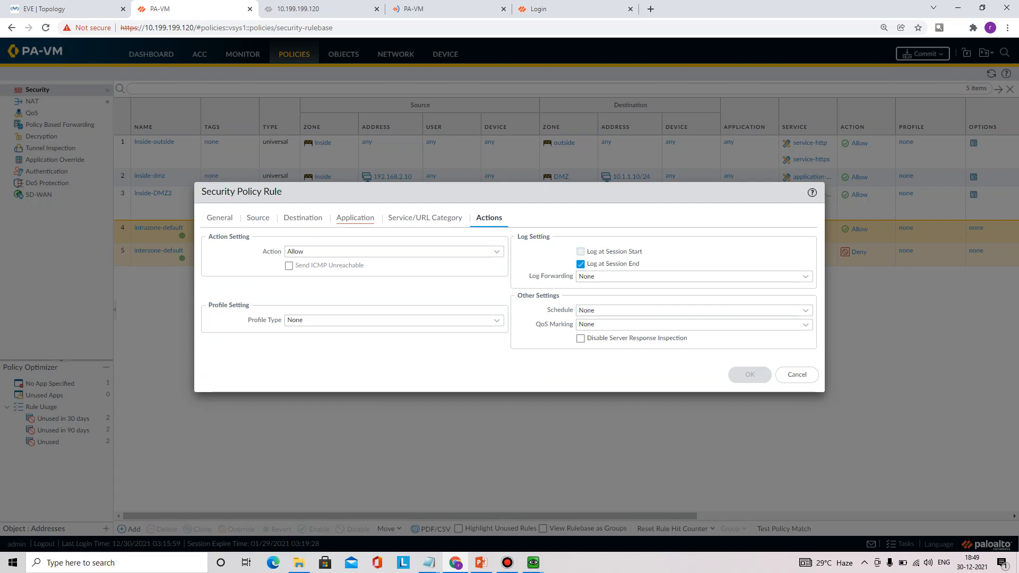
{"action": "left_click", "coordinate": [581, 252]}
{"action": "left_click", "coordinate": [355, 218]}
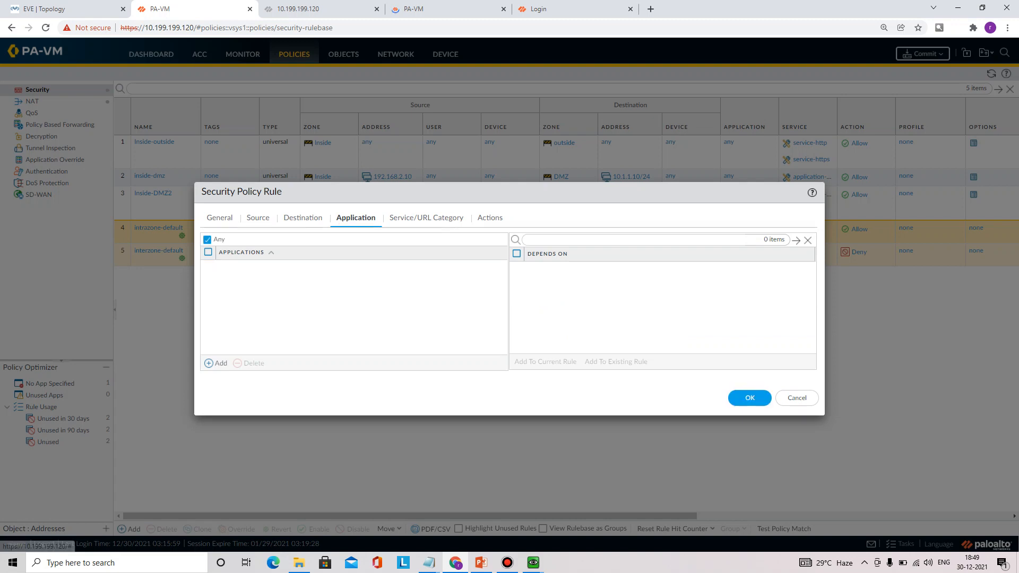
{"action": "left_click", "coordinate": [426, 217]}
{"action": "left_click", "coordinate": [490, 218]}
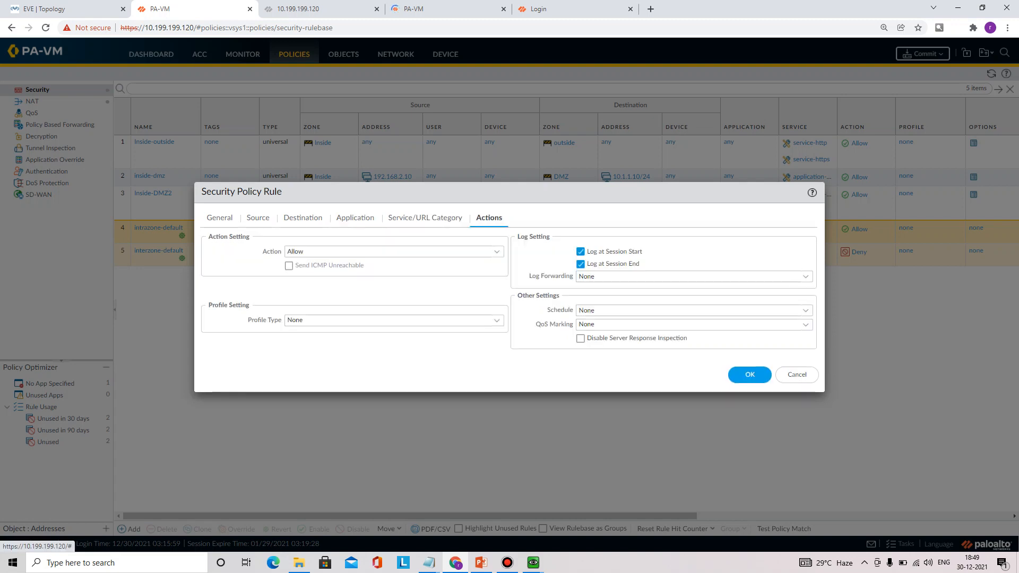
- Add service-https to the rule's services and save the security policy rule
{"action": "left_click", "coordinate": [426, 217]}
{"action": "left_click", "coordinate": [216, 364]}
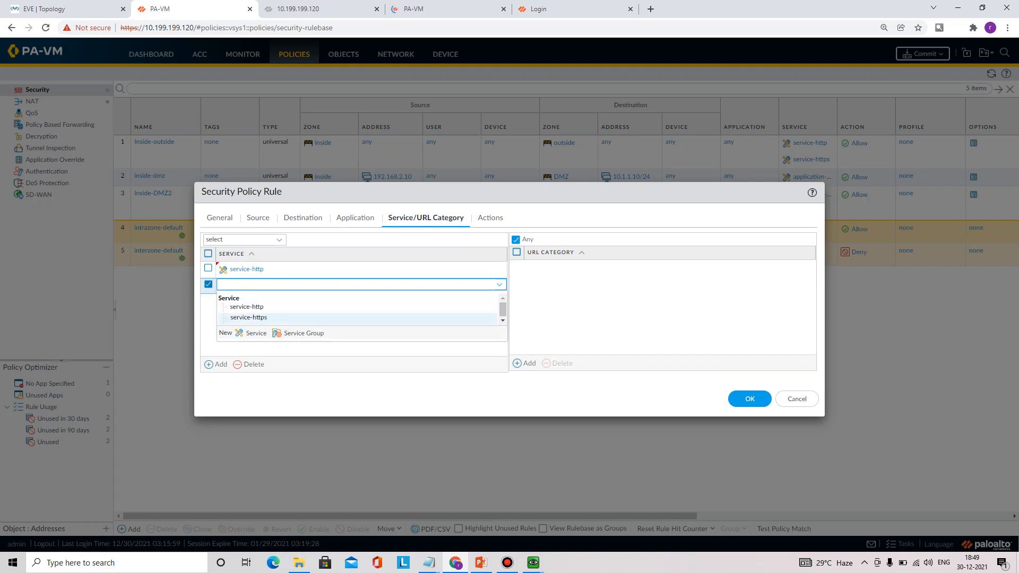
{"action": "left_click", "coordinate": [248, 318]}
{"action": "left_click", "coordinate": [749, 399]}
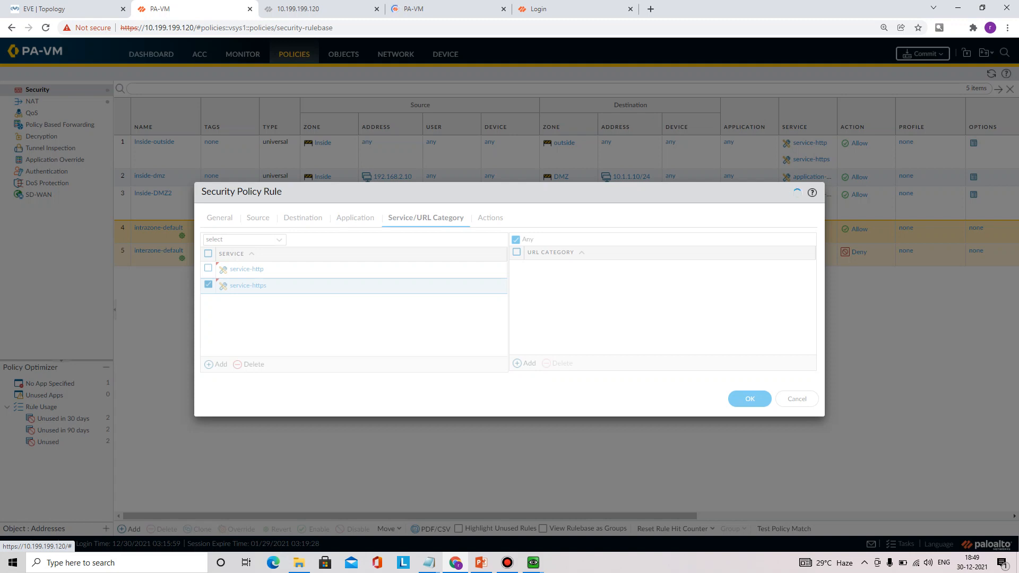
{"action": "left_click", "coordinate": [651, 9]}
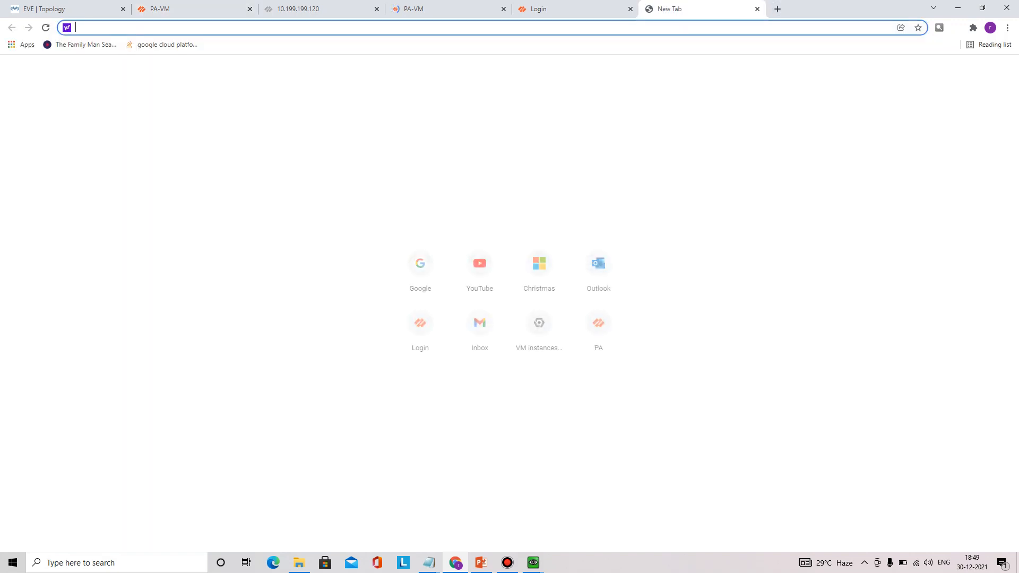
{"action": "type", "text": "10.199.199.120"}
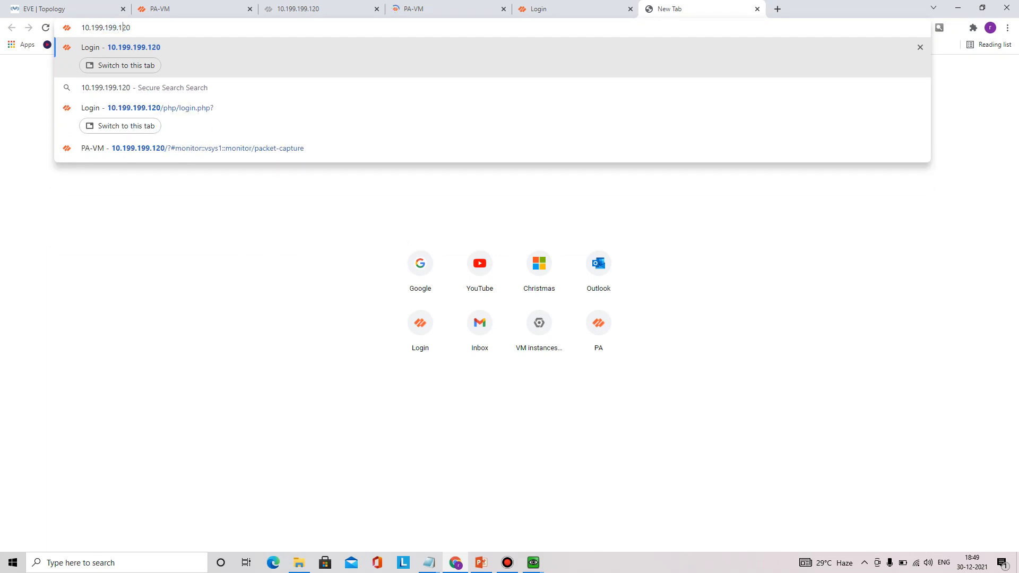
{"action": "key", "text": "Home"}
{"action": "type", "text": "http://"}
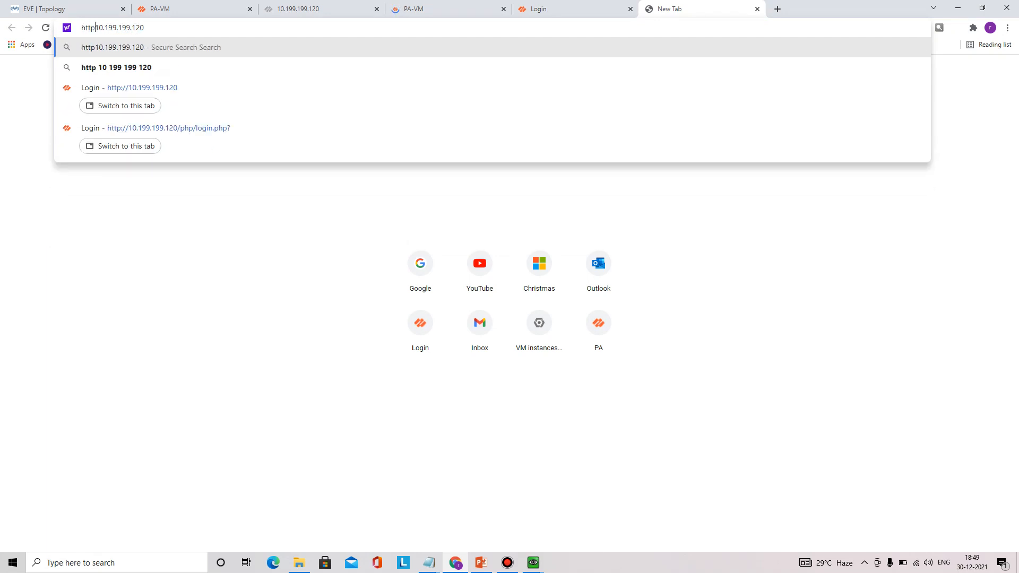
{"action": "key", "text": "Return"}
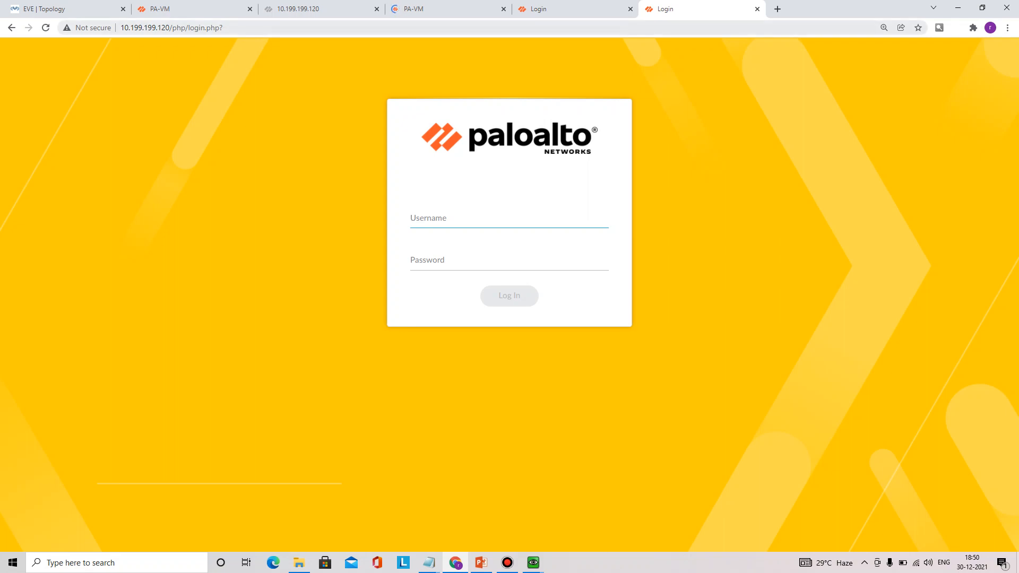
- Check the EVE topology diagram and commit the pending changes on the PA-VM firewall
{"action": "key", "text": "ctrl+1"}
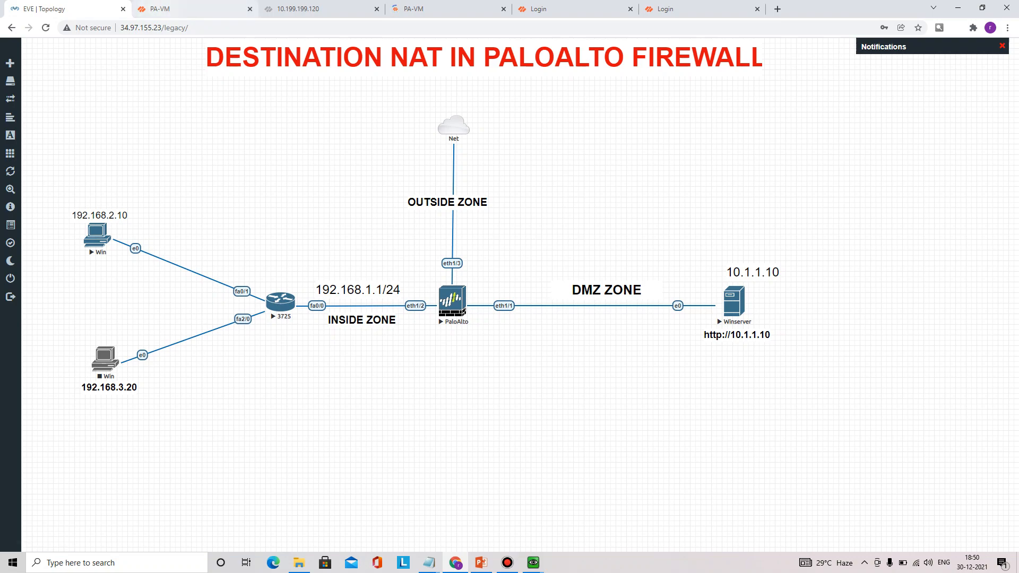
{"action": "key", "text": "ctrl+2"}
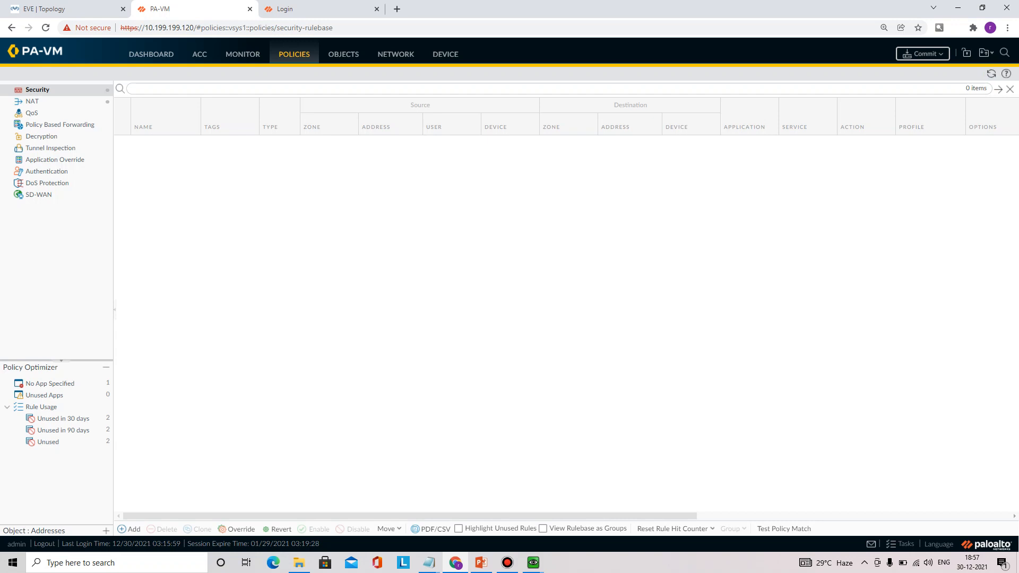
{"action": "left_click", "coordinate": [923, 54]}
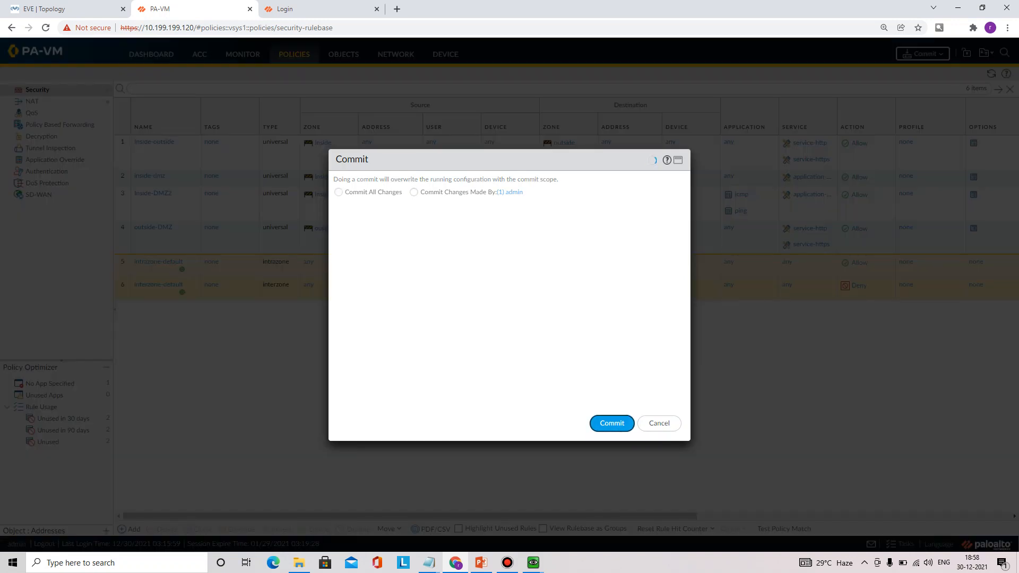
{"action": "key", "text": "Return"}
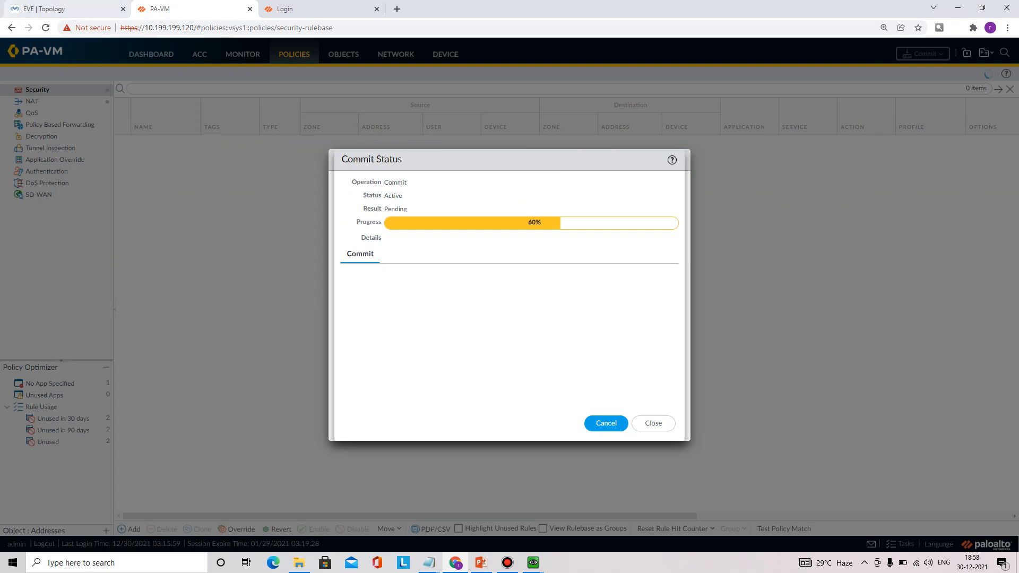
{"action": "left_click", "coordinate": [303, 9]}
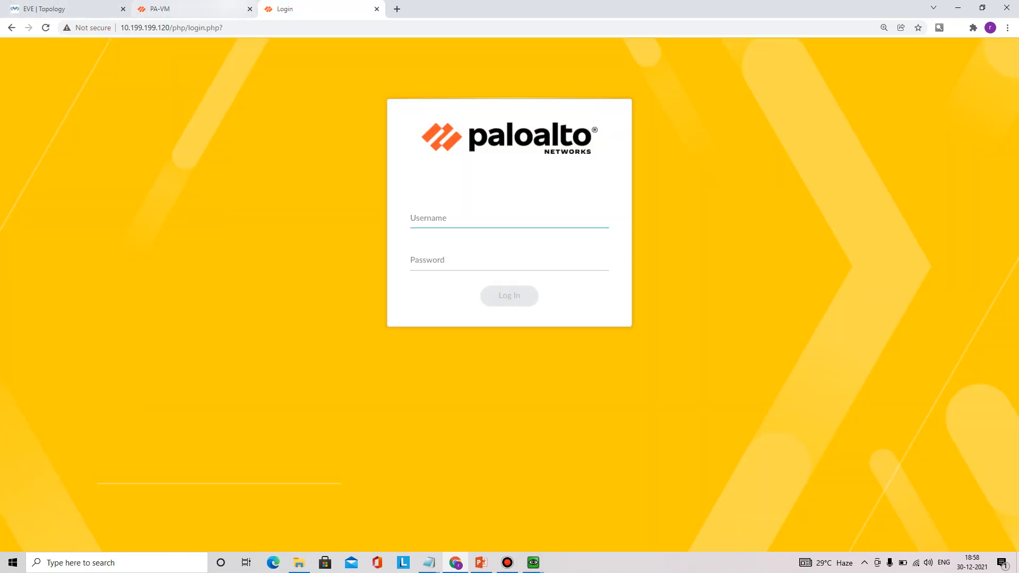
{"action": "left_click", "coordinate": [193, 10]}
{"action": "left_click", "coordinate": [332, 9]}
{"action": "left_click", "coordinate": [265, 28]}
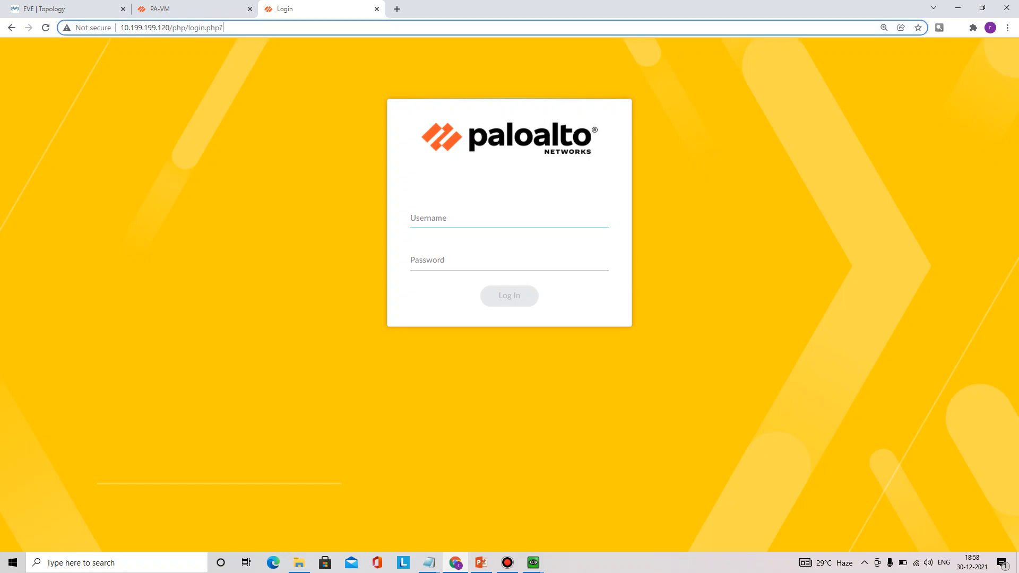
{"action": "type", "text": "http://"}
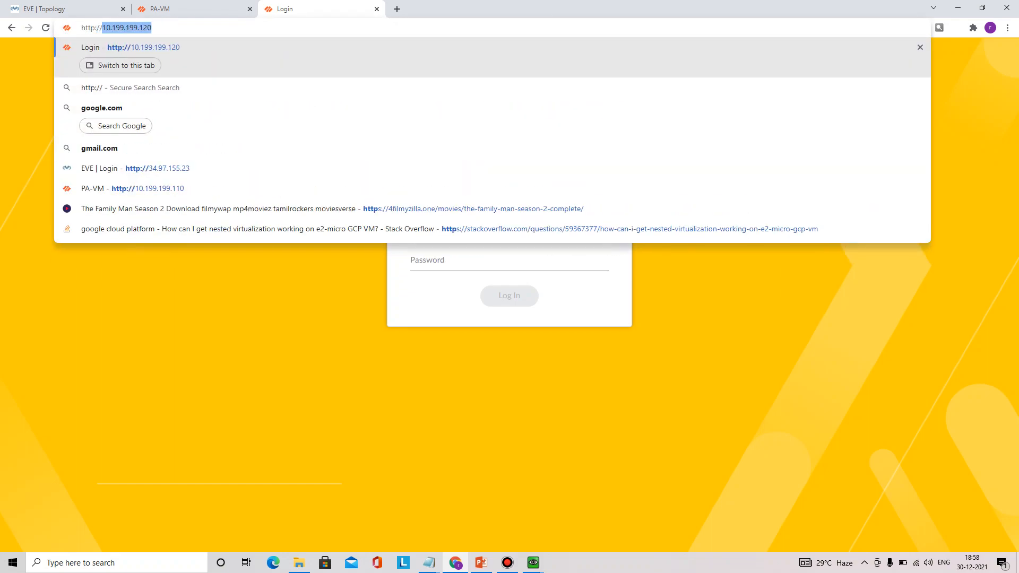
{"action": "type", "text": "10.199.199"}
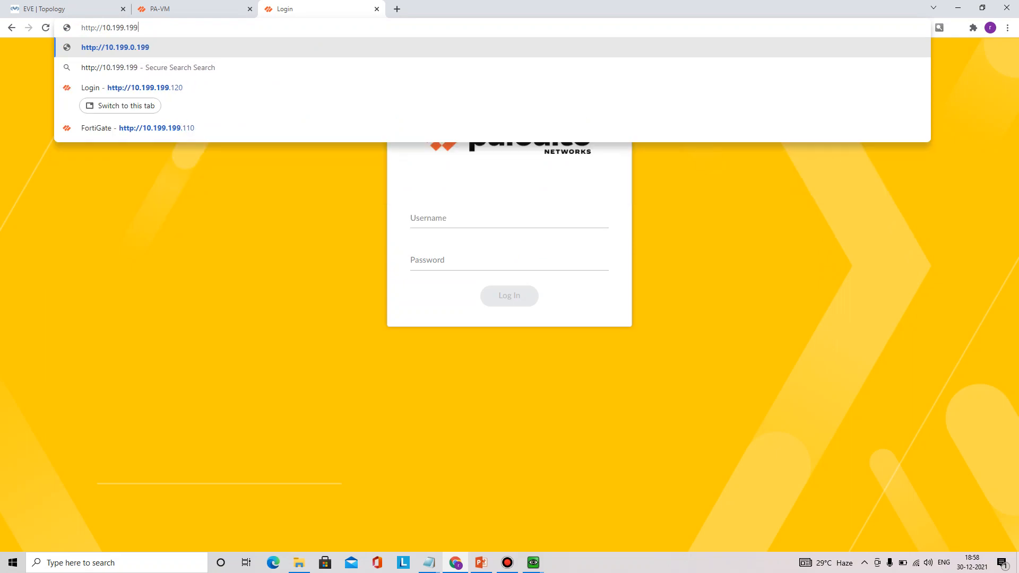
{"action": "type", "text": ".120"}
{"action": "key", "text": "Return"}
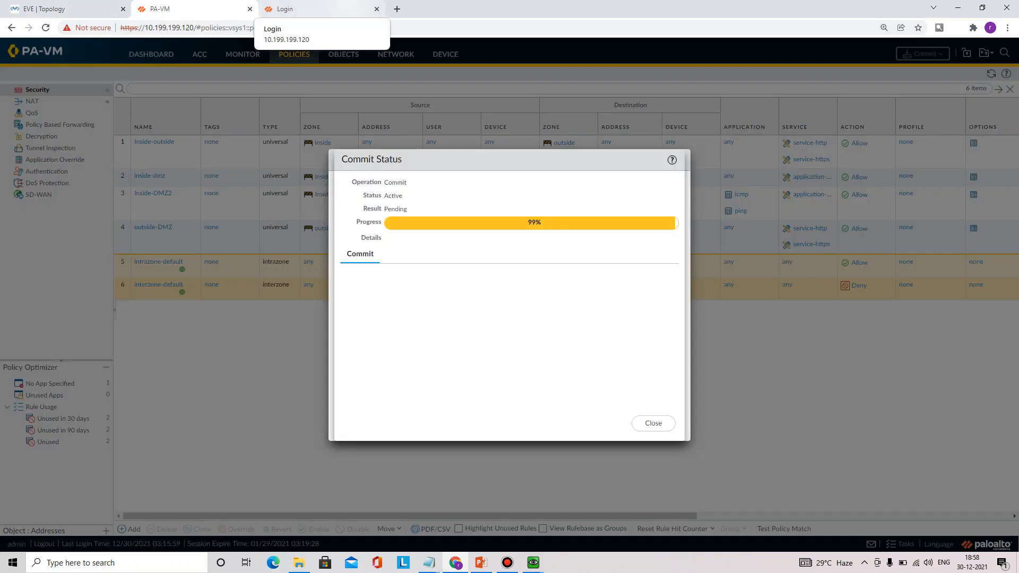
{"action": "left_click", "coordinate": [297, 9]}
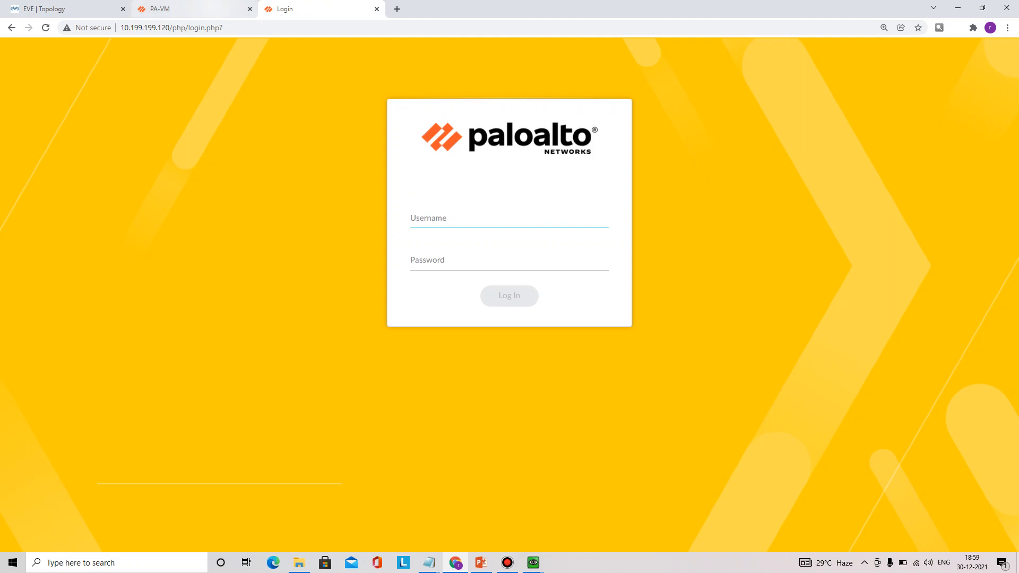
{"action": "left_click", "coordinate": [170, 27]}
{"action": "type", "text": "http"}
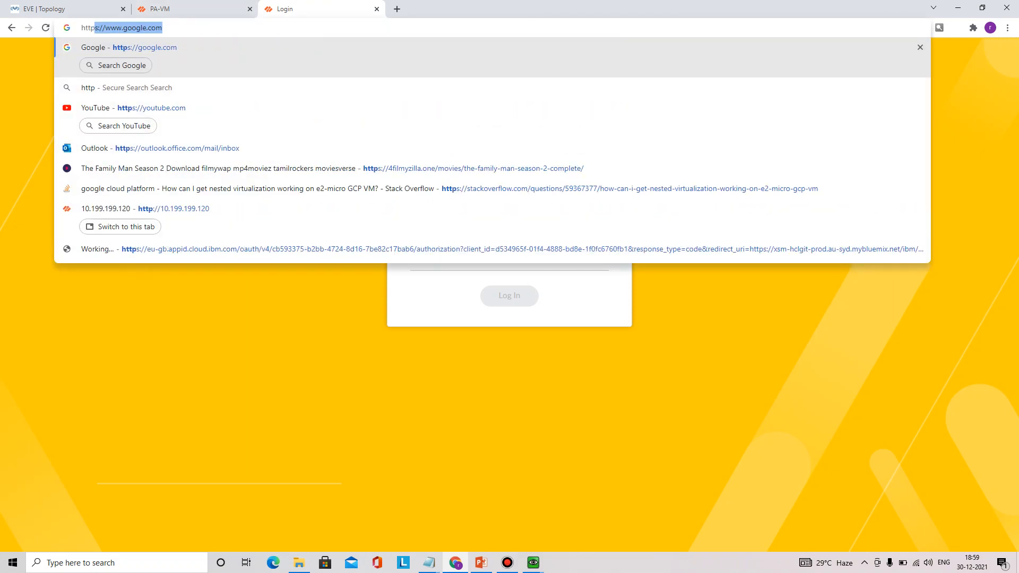
{"action": "type", "text": "://1"}
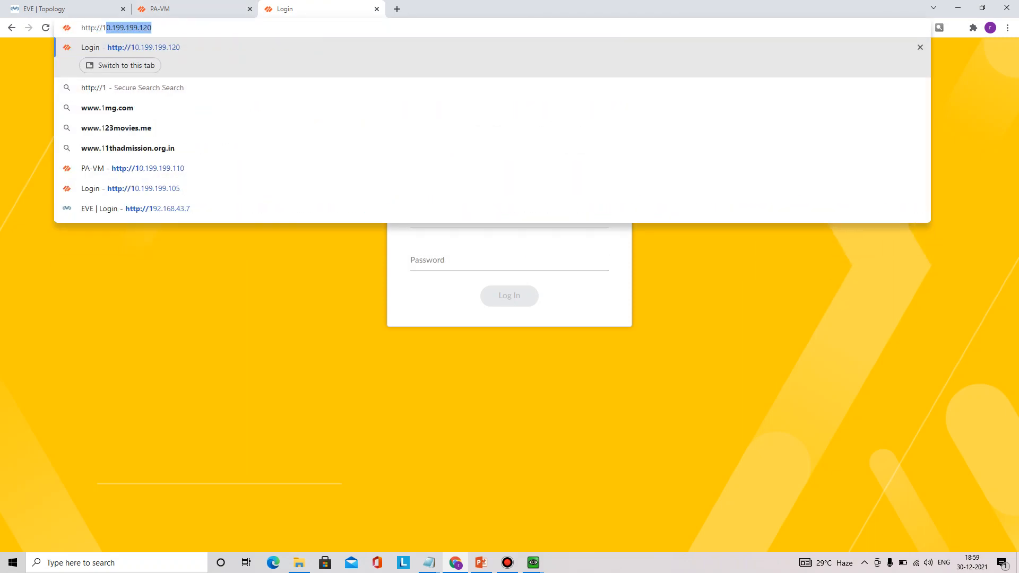
{"action": "type", "text": "0.199.199.120"}
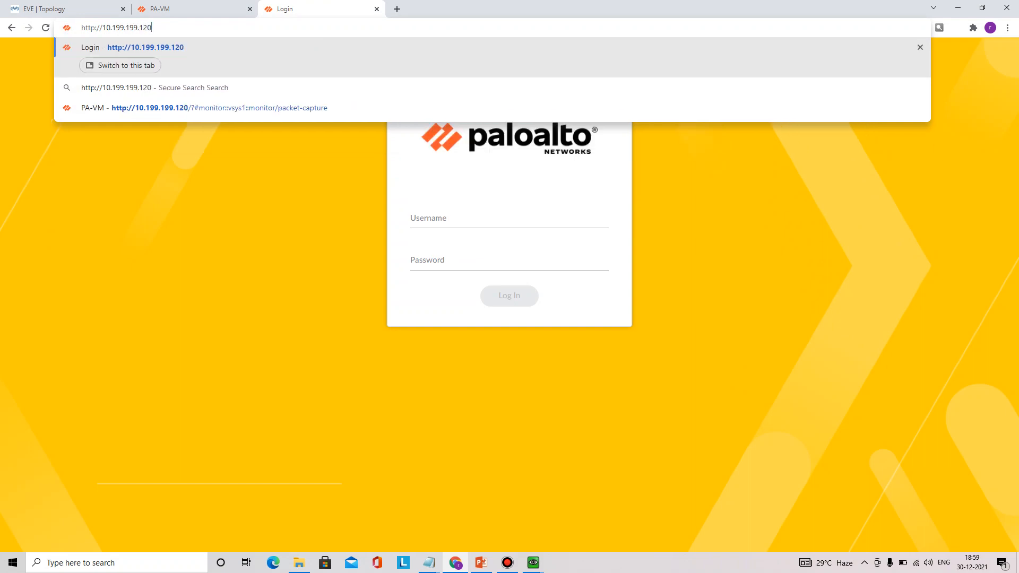
{"action": "key", "text": "Return"}
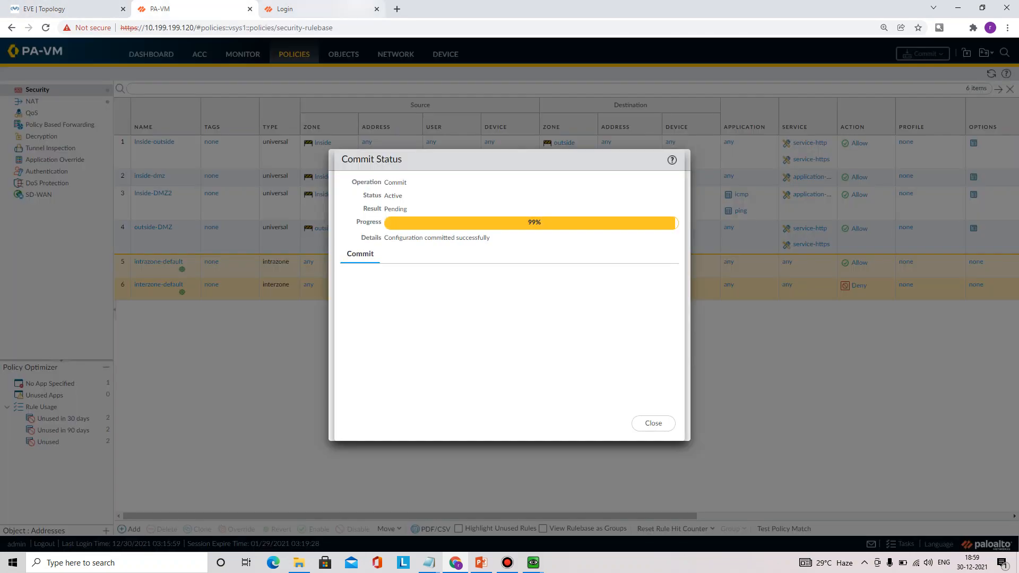
{"action": "left_click", "coordinate": [340, 8]}
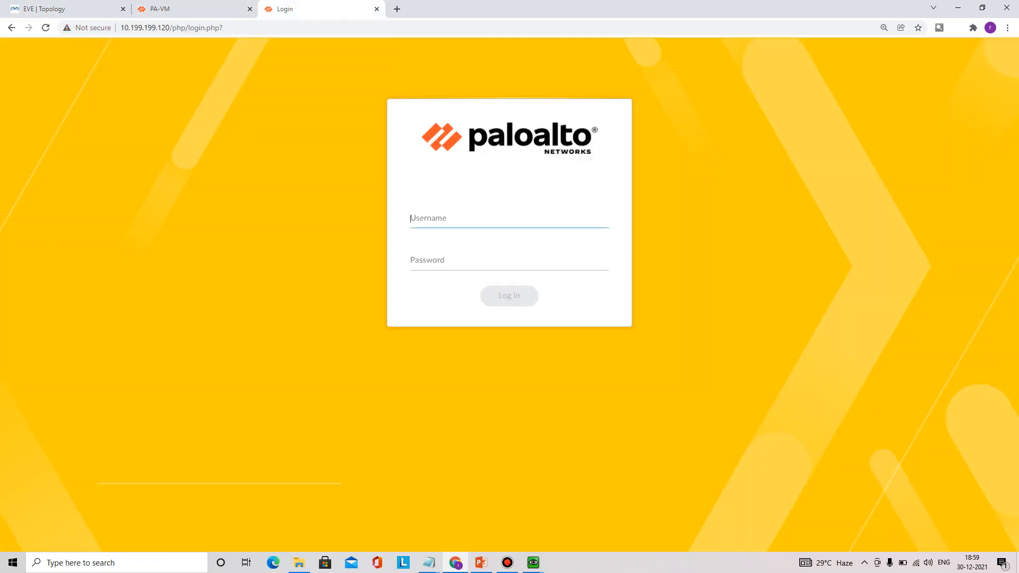
{"action": "type", "text": "http"}
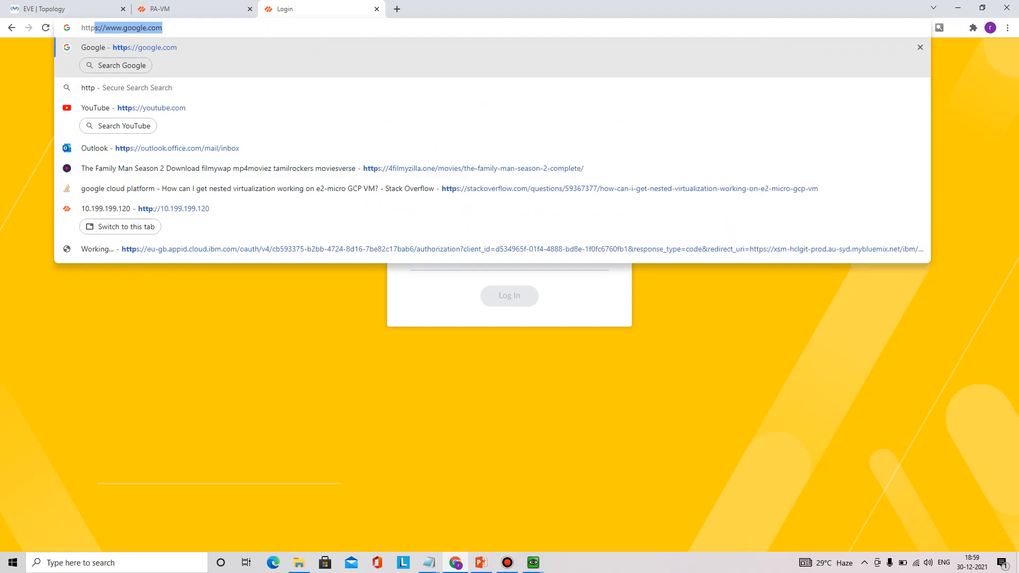
{"action": "type", "text": "://10.199"}
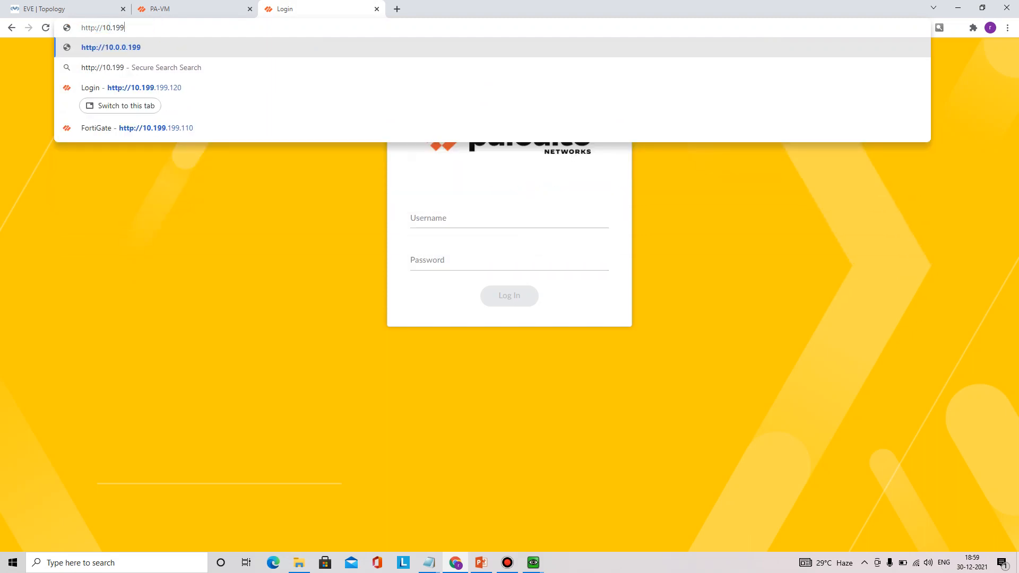
{"action": "type", "text": ".199.120"}
{"action": "key", "text": "Return"}
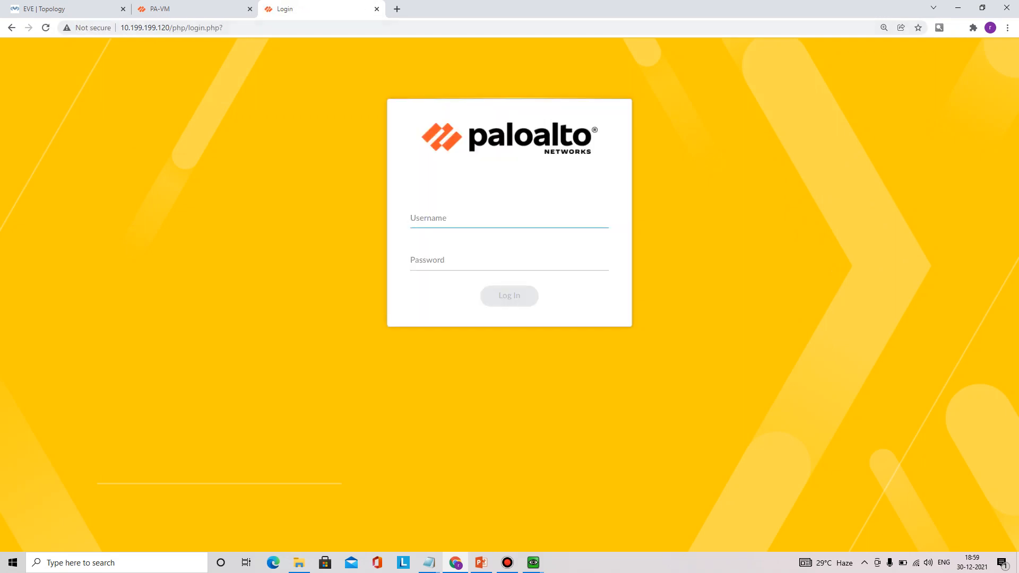
{"action": "key", "text": "ctrl+l"}
{"action": "type", "text": "htt"}
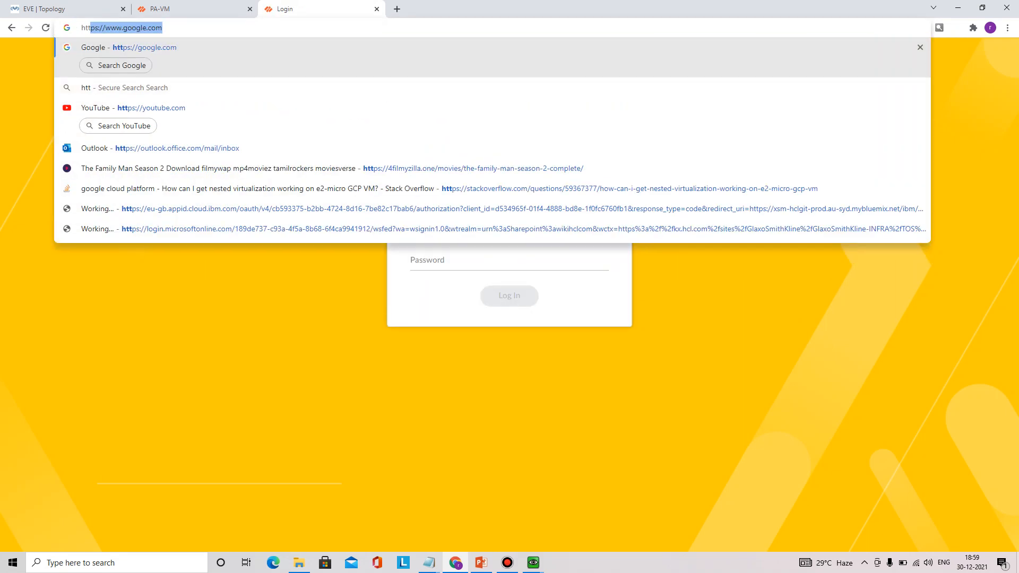
{"action": "type", "text": "p://10.1"}
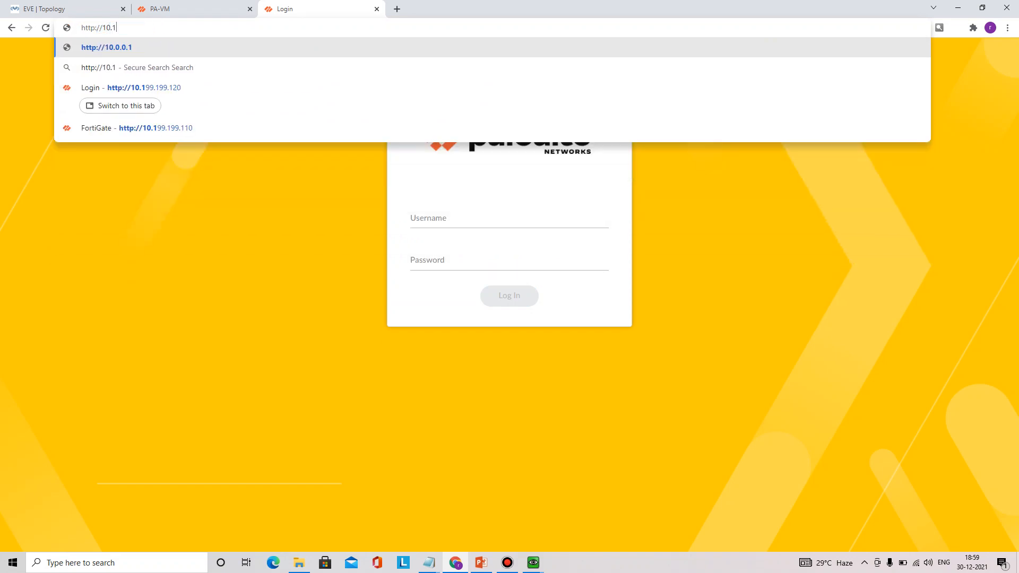
{"action": "type", "text": "99.199.120"}
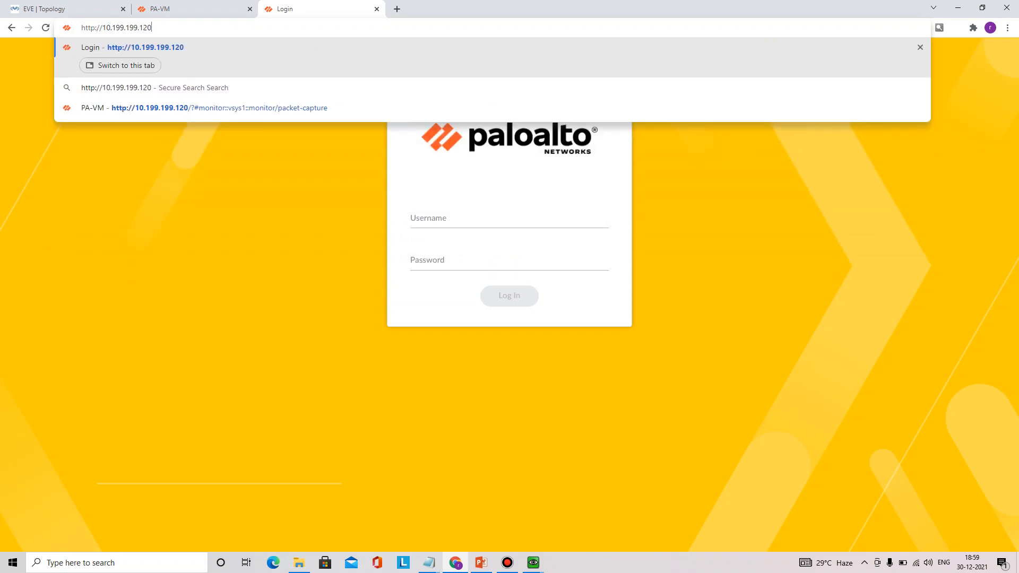
{"action": "key", "text": "Return"}
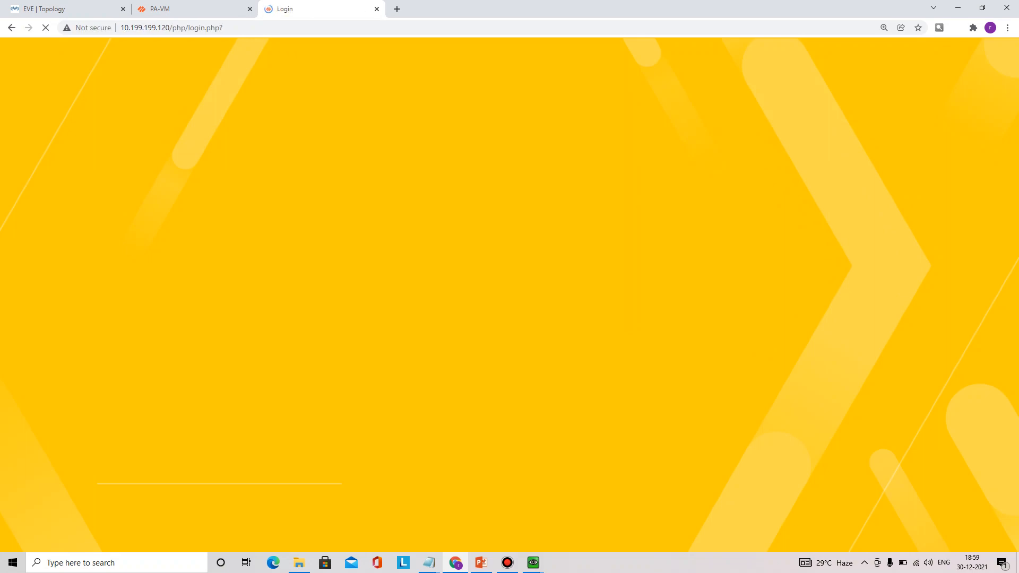
- Return to the PA-VM tab, dismiss the commit status and move the outside-DMZ security rule above Inside-outside
{"action": "key", "text": "ctrl+Page_Up"}
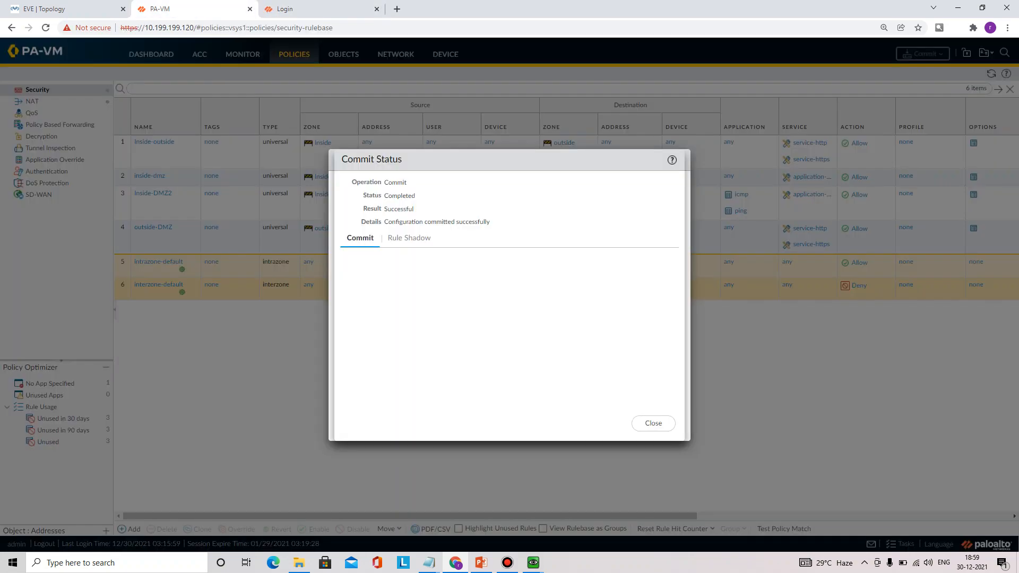
{"action": "left_click", "coordinate": [653, 423]}
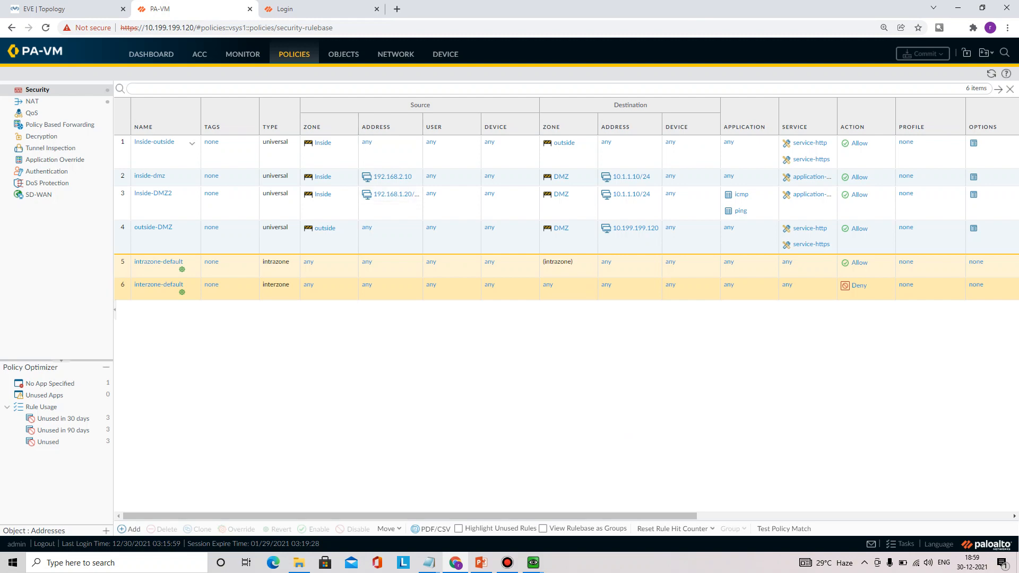
{"action": "left_click", "coordinate": [154, 142]}
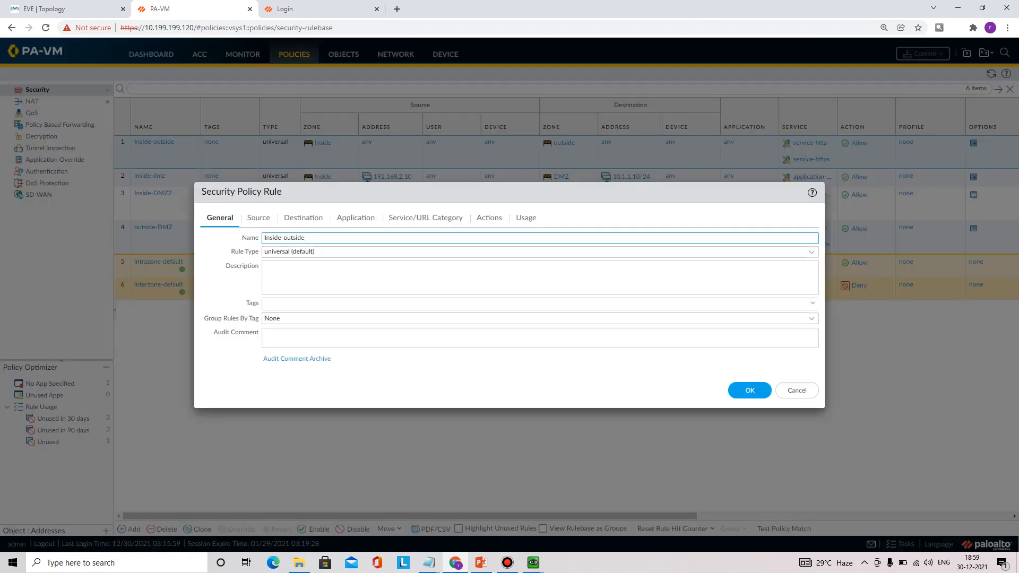
{"action": "left_click", "coordinate": [797, 390]}
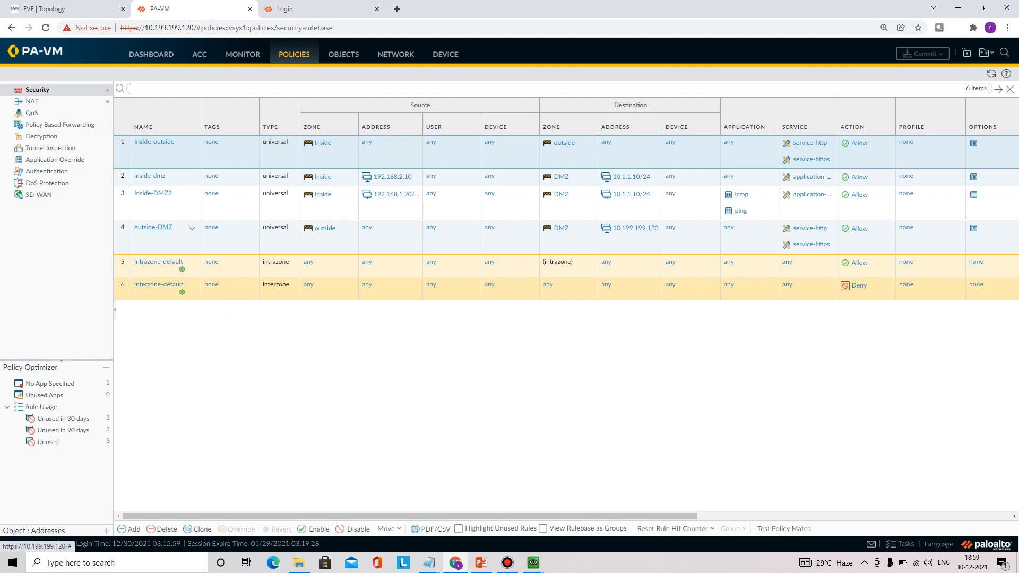
{"action": "left_click", "coordinate": [160, 229]}
{"action": "left_click", "coordinate": [180, 150]}
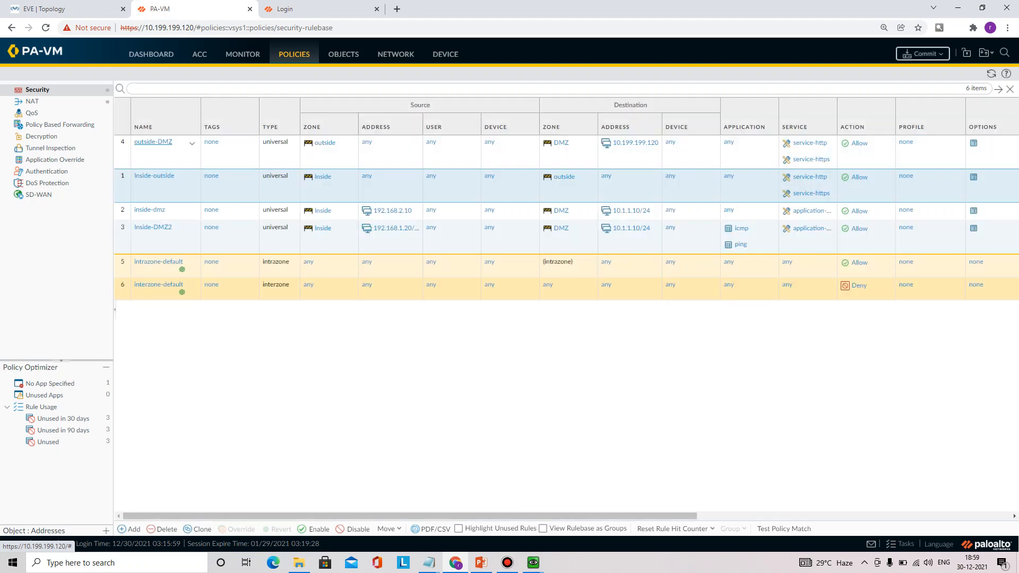
- Review the outside-DMZ security rule's source, destination, application, service, action and usage settings without changing them
{"action": "left_click", "coordinate": [153, 141]}
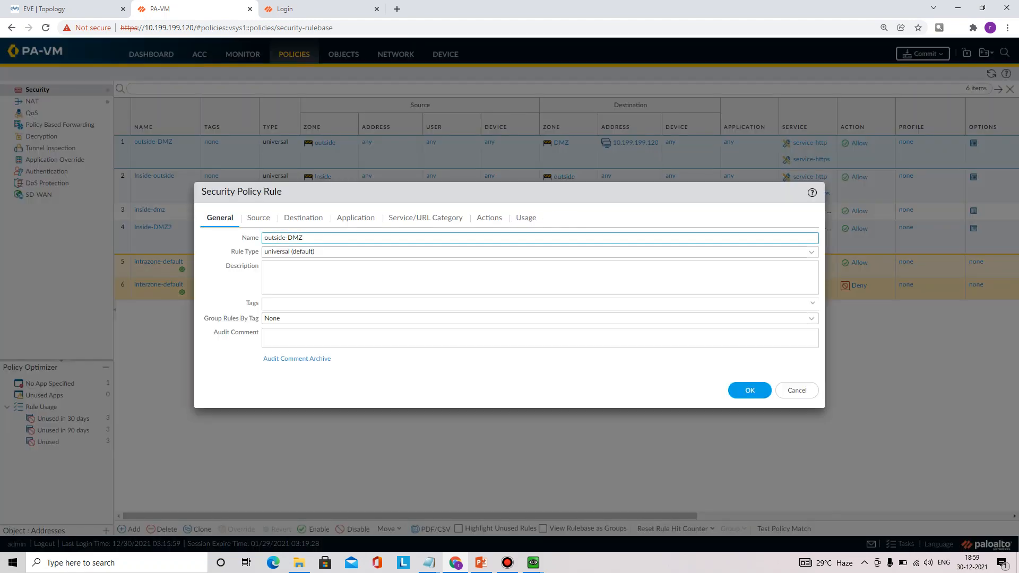
{"action": "left_click", "coordinate": [258, 217]}
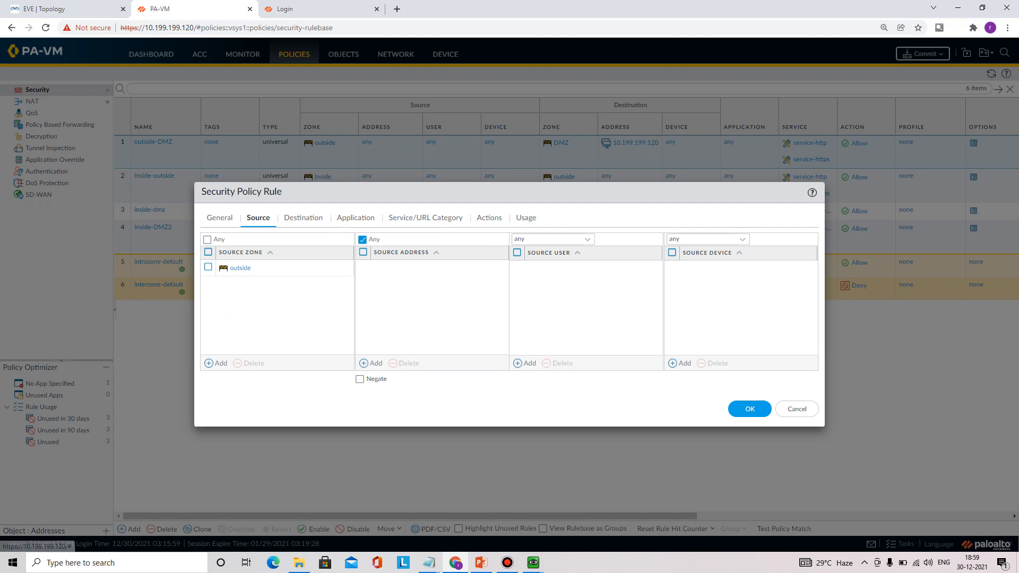
{"action": "left_click", "coordinate": [303, 218]}
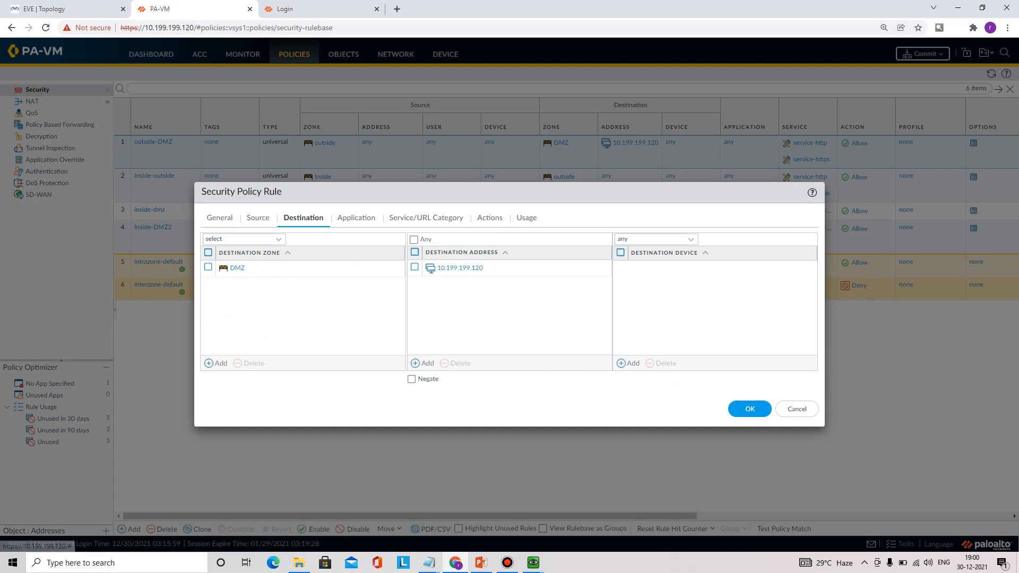
{"action": "left_click", "coordinate": [356, 217]}
{"action": "left_click", "coordinate": [426, 218]}
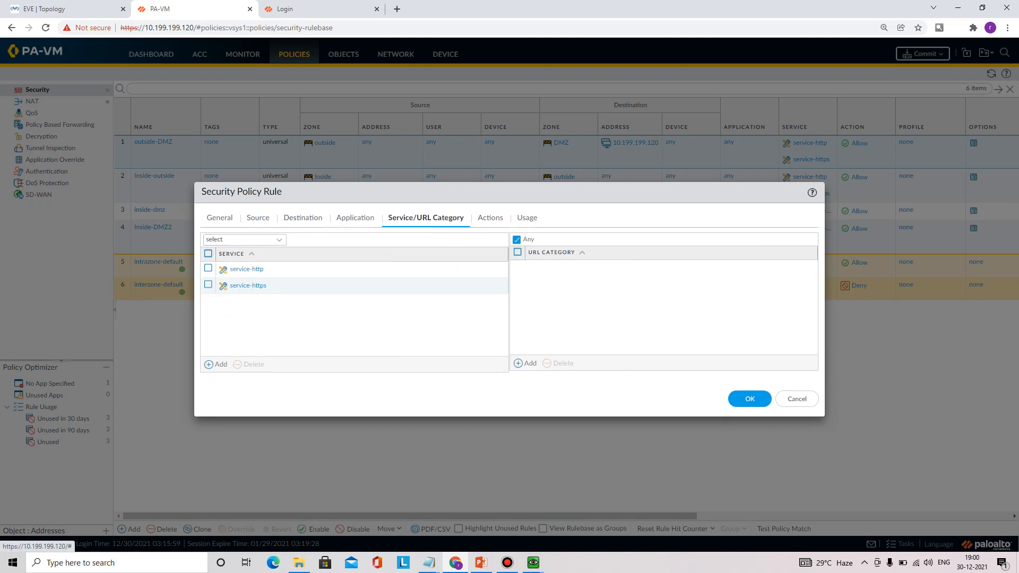
{"action": "left_click", "coordinate": [489, 218]}
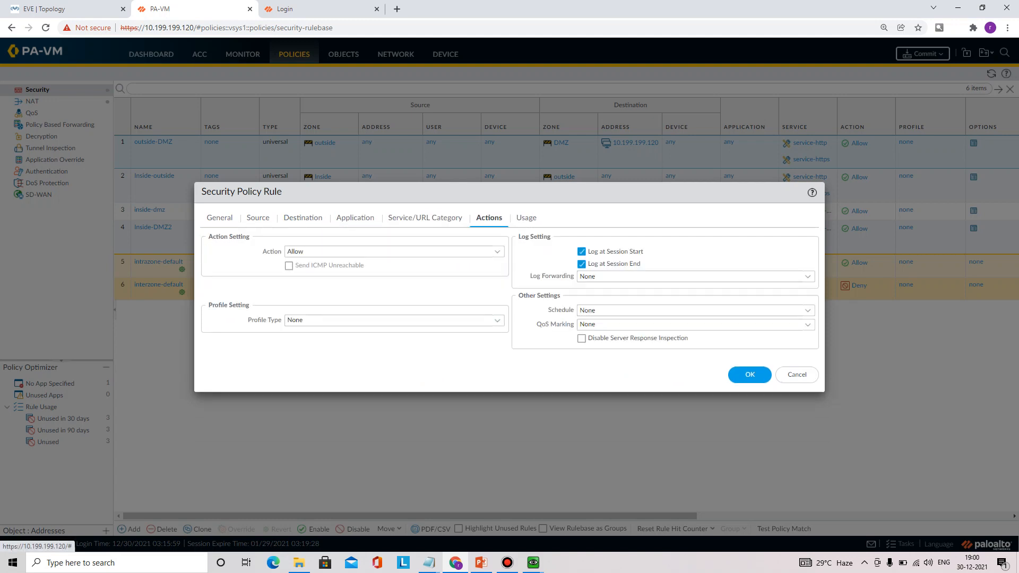
{"action": "left_click", "coordinate": [526, 217]}
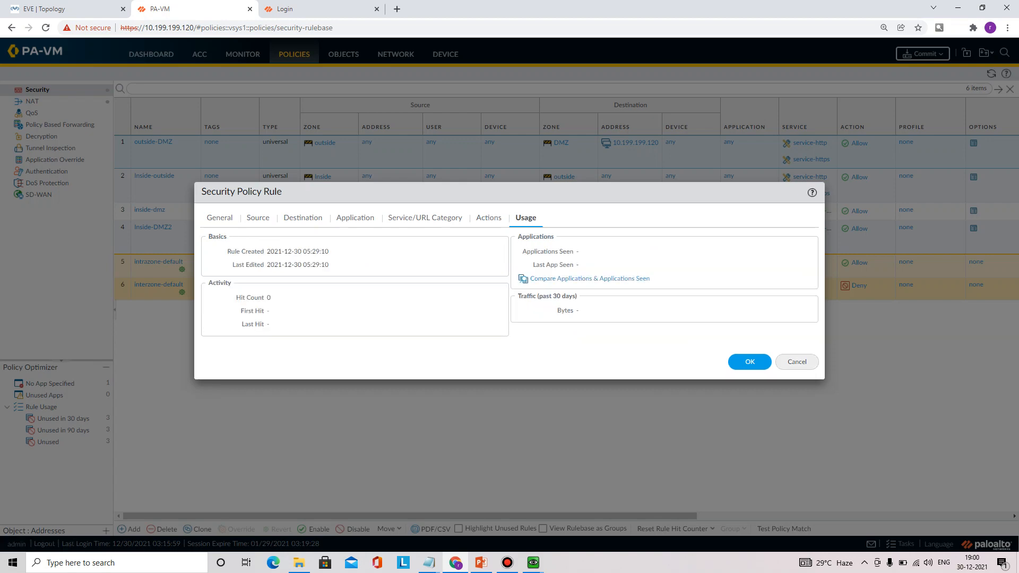
{"action": "left_click", "coordinate": [796, 361]}
- Delete the Outside-DMZ rule from the NAT policies, keeping the Destination NAT rule
{"action": "left_click", "coordinate": [32, 100]}
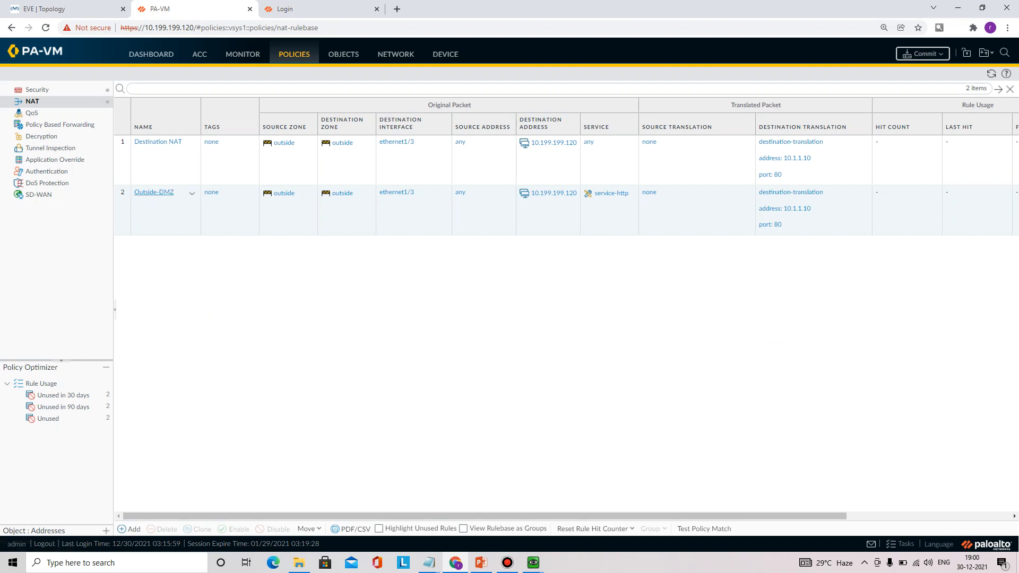
{"action": "left_click", "coordinate": [157, 142]}
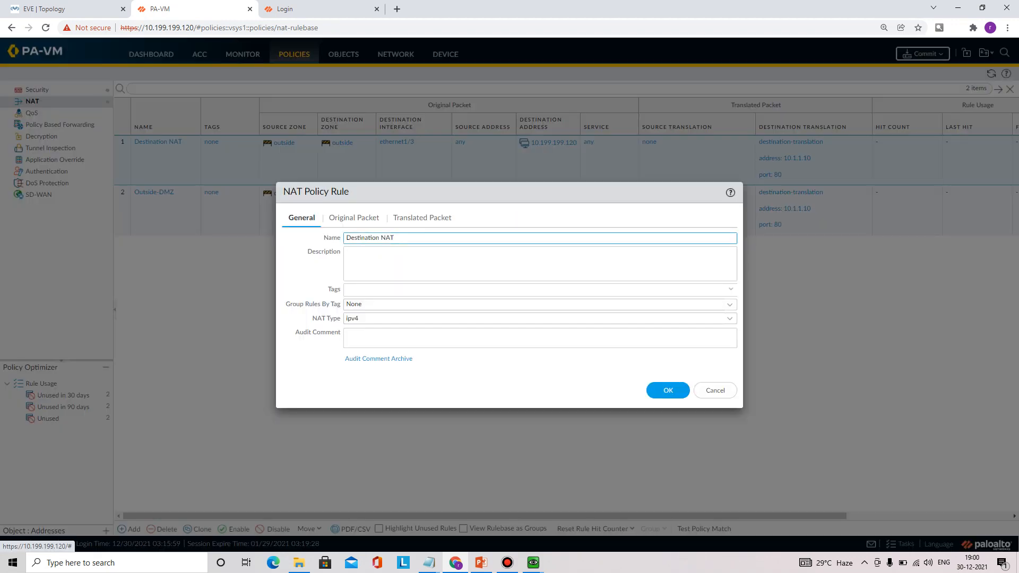
{"action": "left_click", "coordinate": [354, 218]}
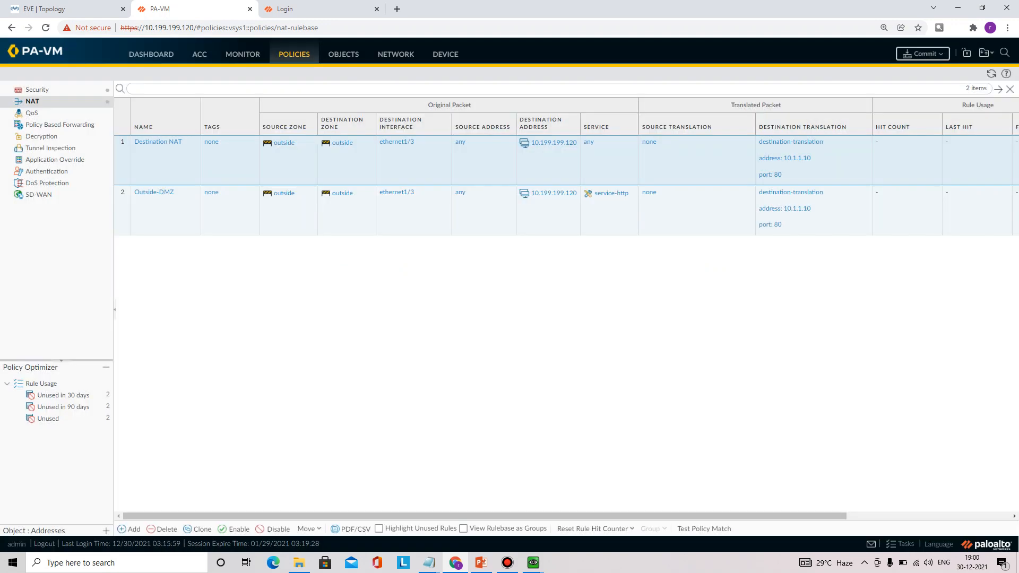
{"action": "left_click", "coordinate": [318, 213]}
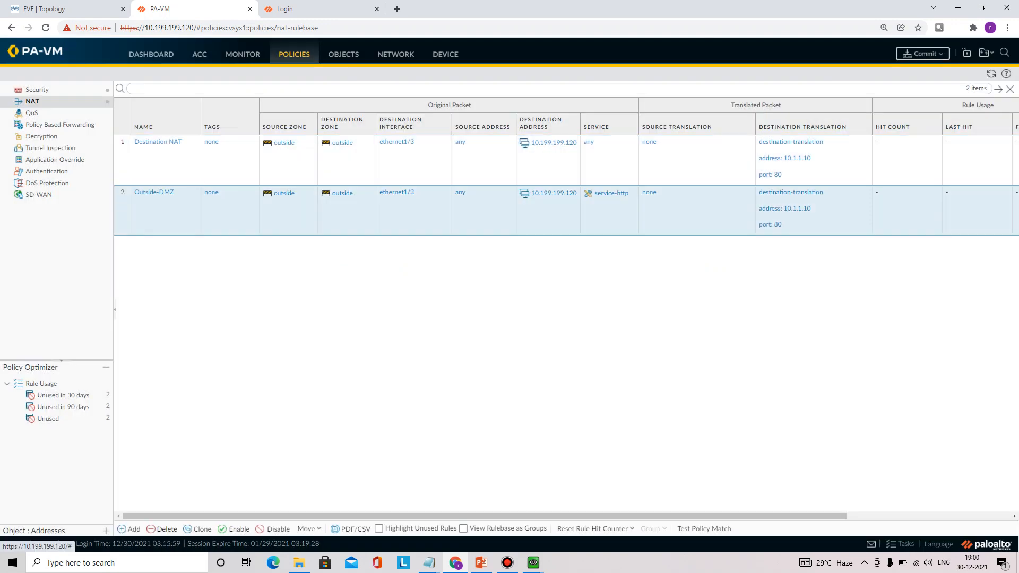
{"action": "left_click", "coordinate": [163, 530]}
{"action": "left_click", "coordinate": [484, 321]}
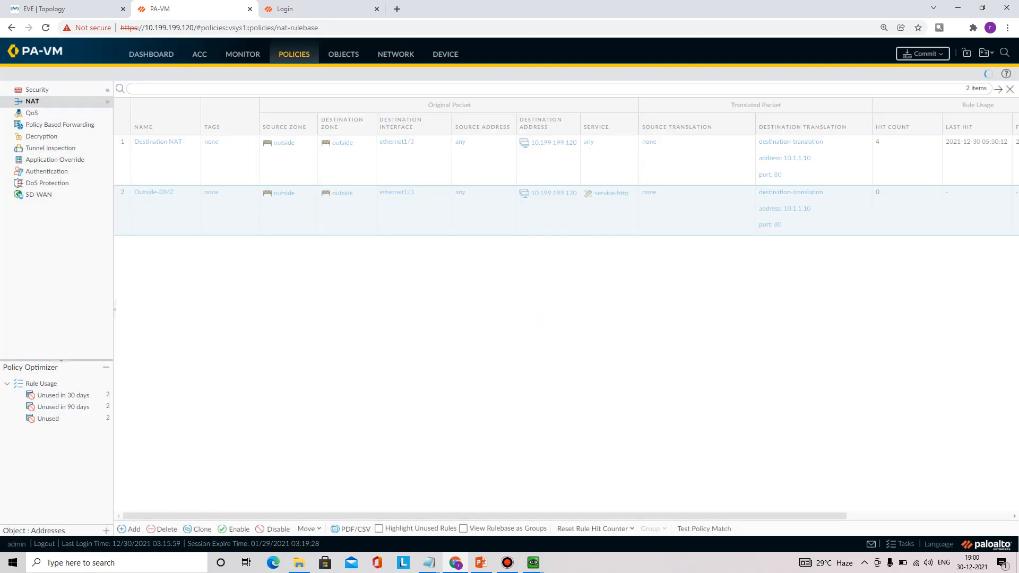
- Set the original packet service of the Destination NAT rule to service-http and save the rule
{"action": "left_click", "coordinate": [158, 142]}
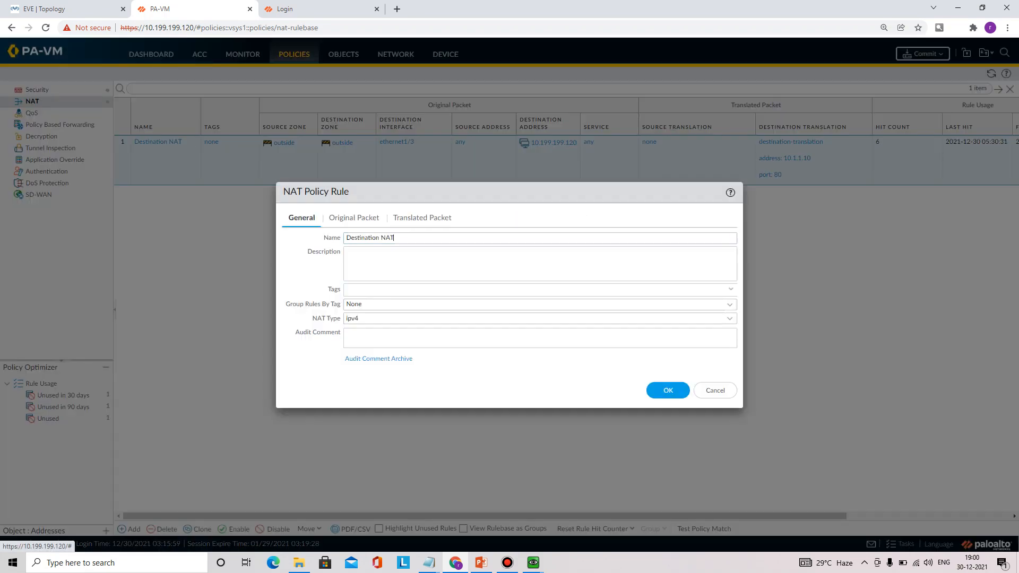
{"action": "left_click", "coordinate": [354, 217]}
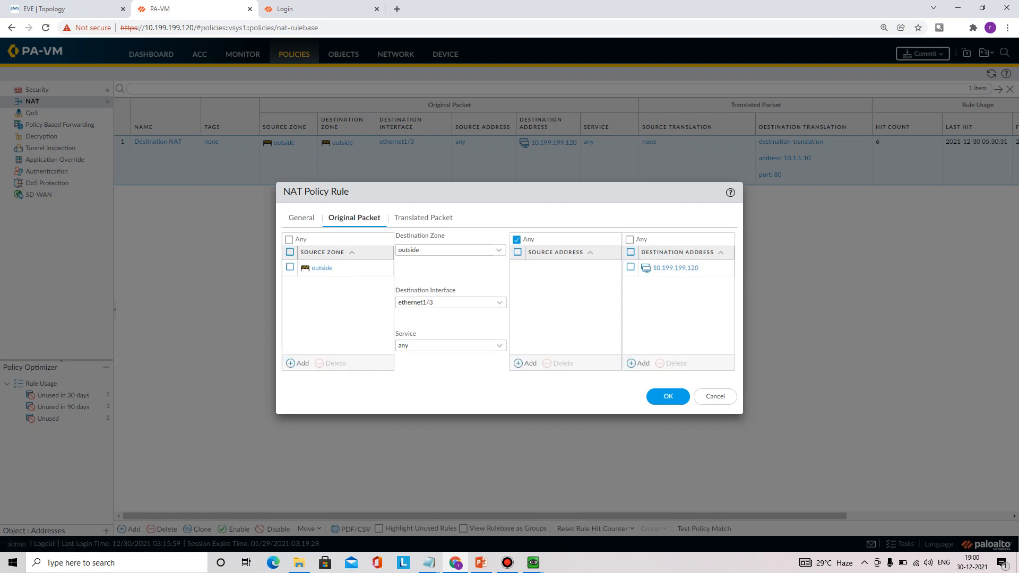
{"action": "left_click", "coordinate": [446, 346]}
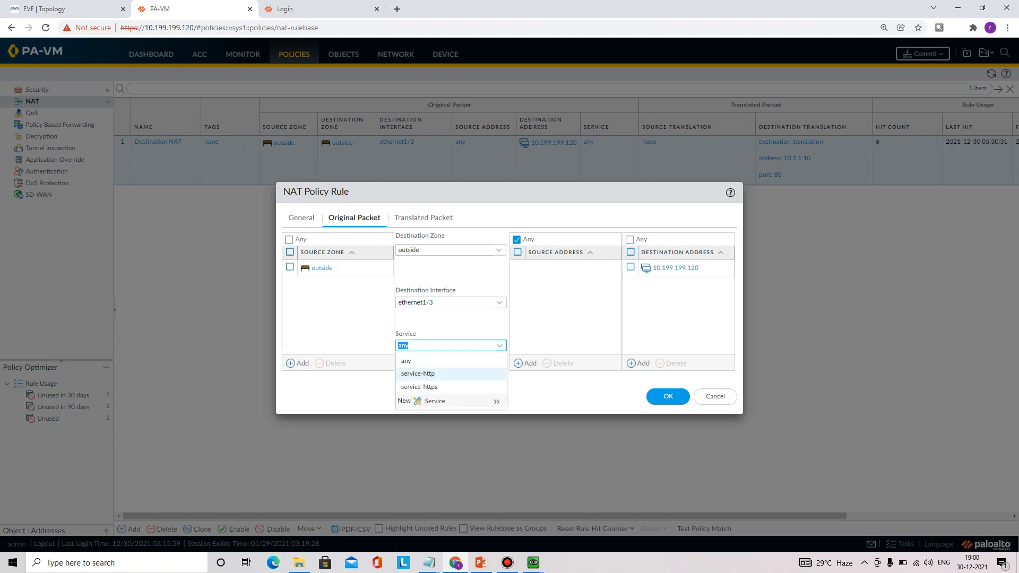
{"action": "key", "text": "Return"}
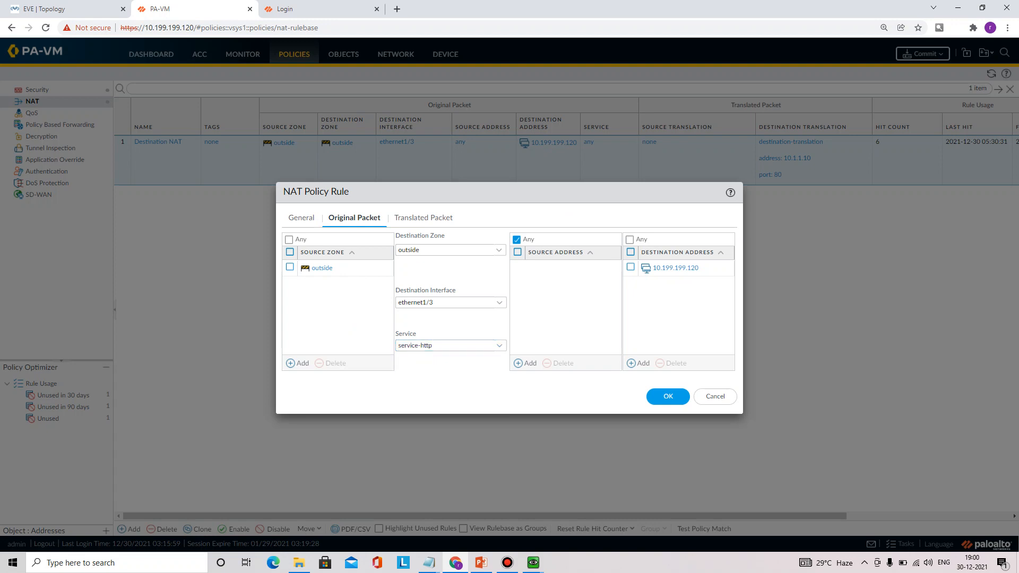
{"action": "left_click", "coordinate": [423, 218]}
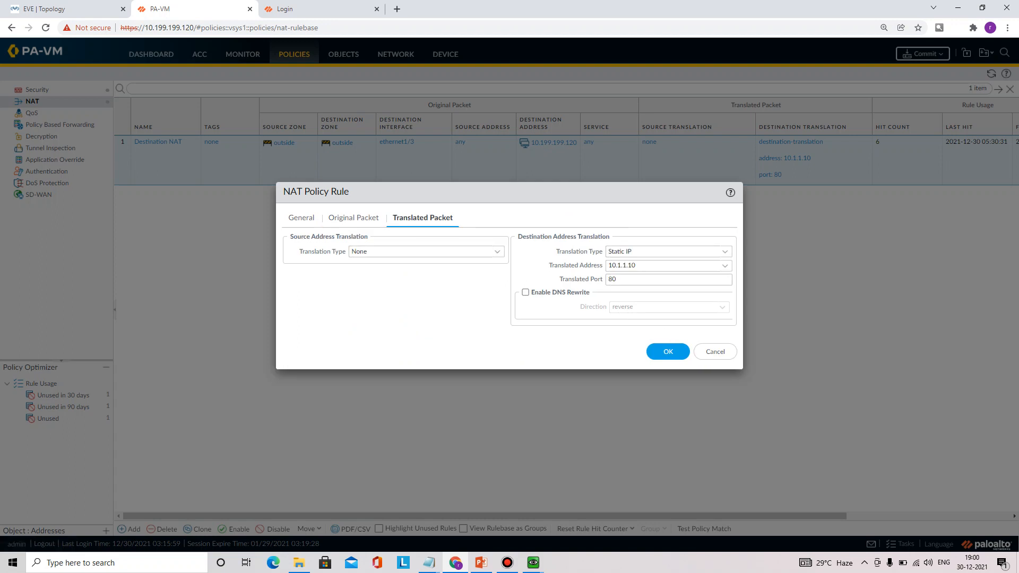
{"action": "key", "text": "Return"}
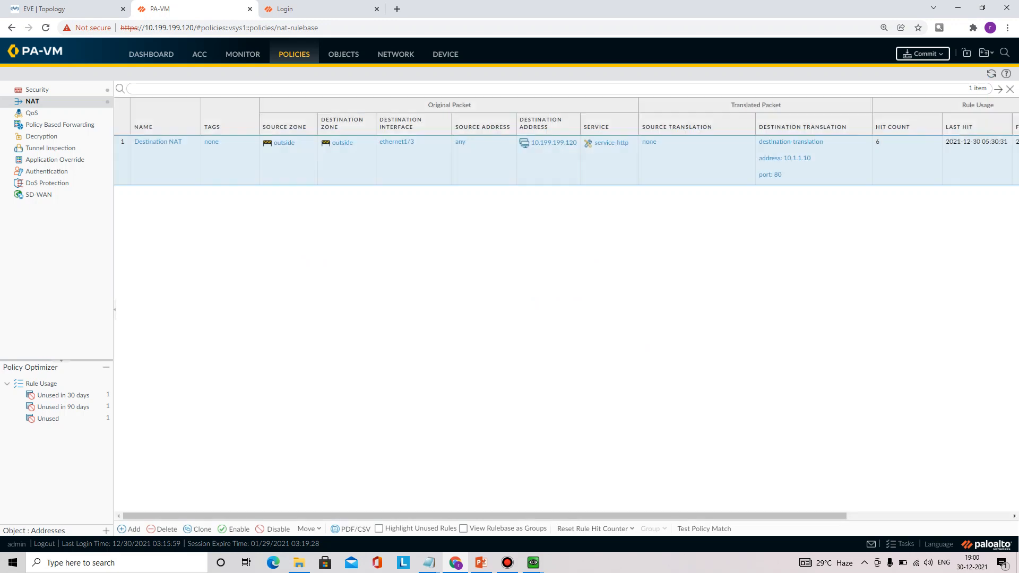
- Commit the updated NAT and security policies and check the commit progress
{"action": "left_click", "coordinate": [923, 54]}
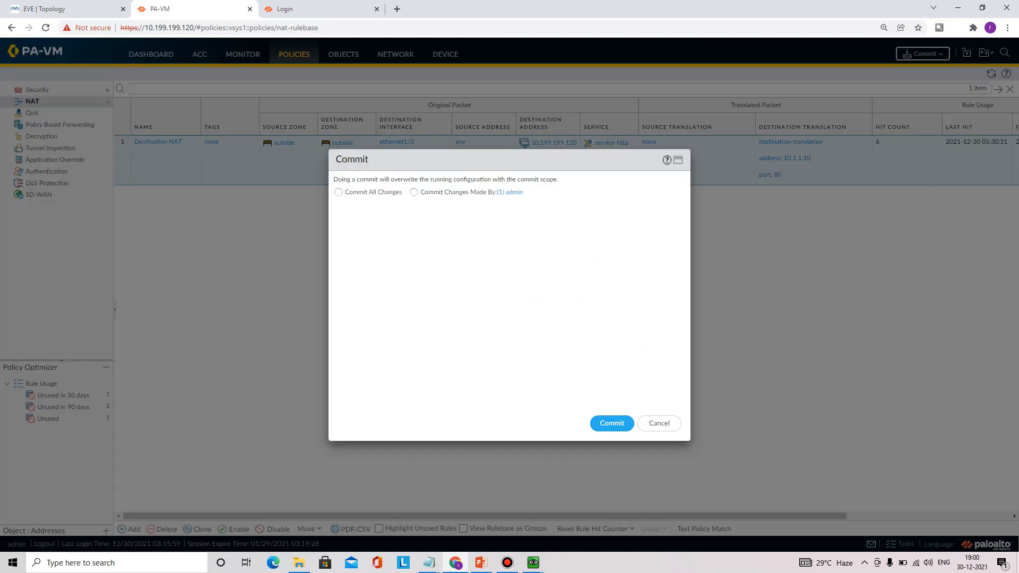
{"action": "key", "text": "Return"}
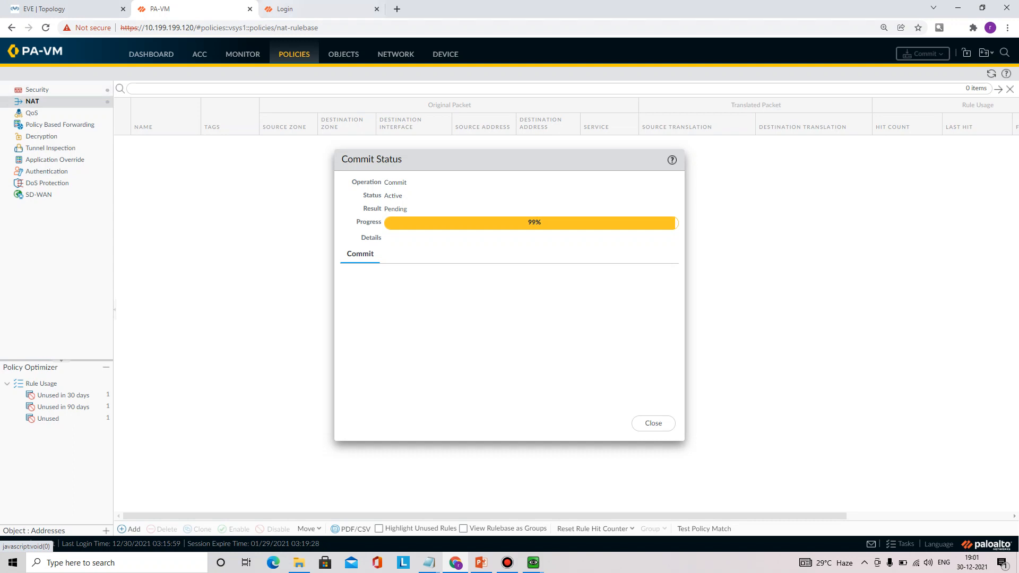
{"action": "left_click", "coordinate": [285, 9]}
{"action": "left_click", "coordinate": [191, 9]}
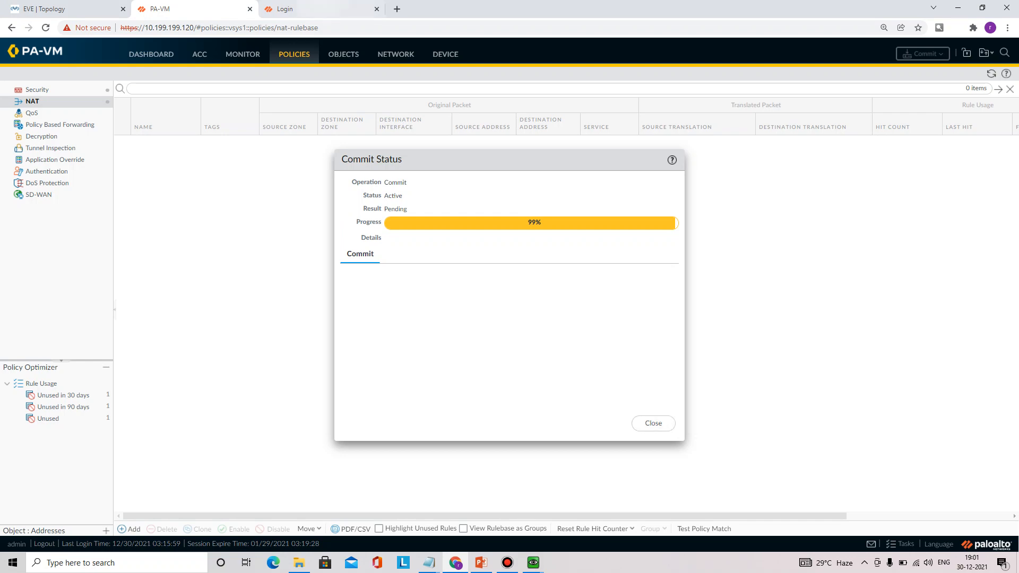
{"action": "left_click", "coordinate": [319, 9]}
{"action": "type", "text": "http"}
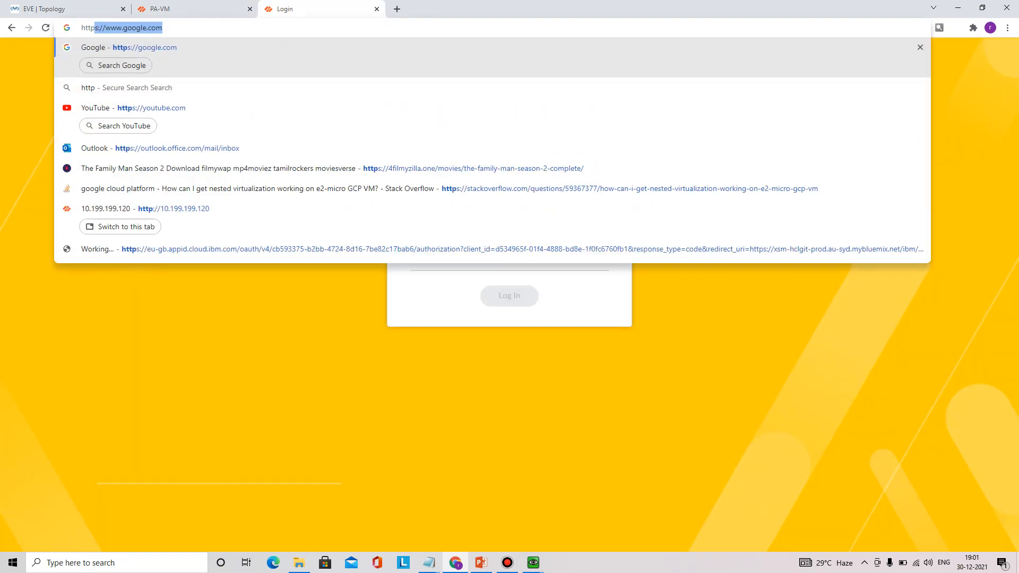
{"action": "type", "text": "://10.19"}
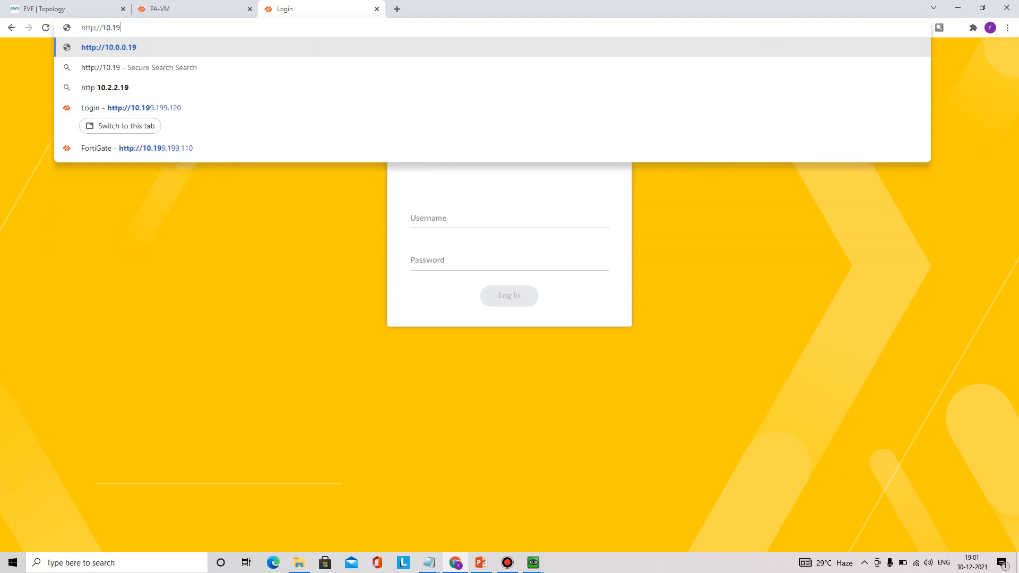
{"action": "type", "text": "9.199.120"}
{"action": "key", "text": "Return"}
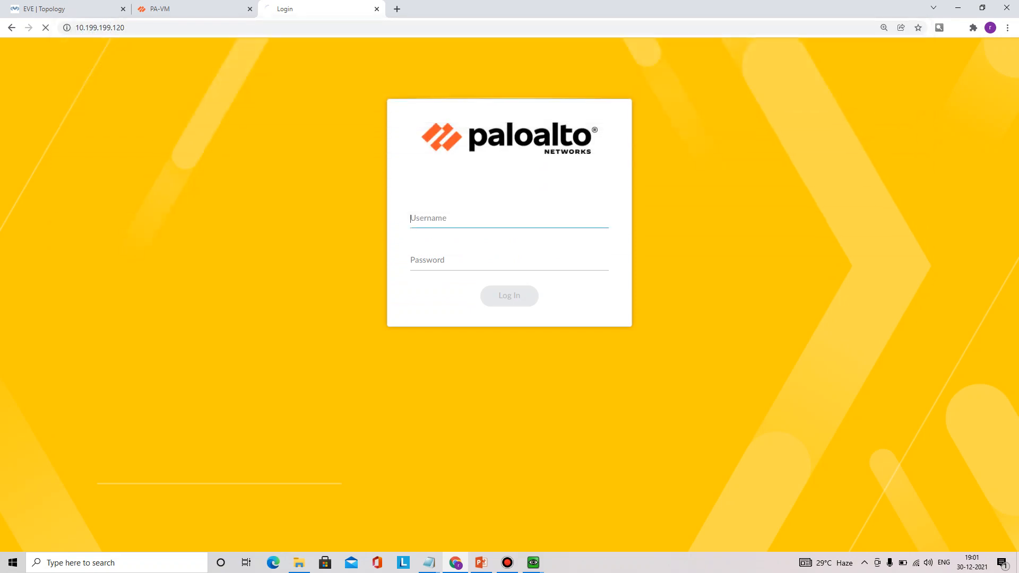